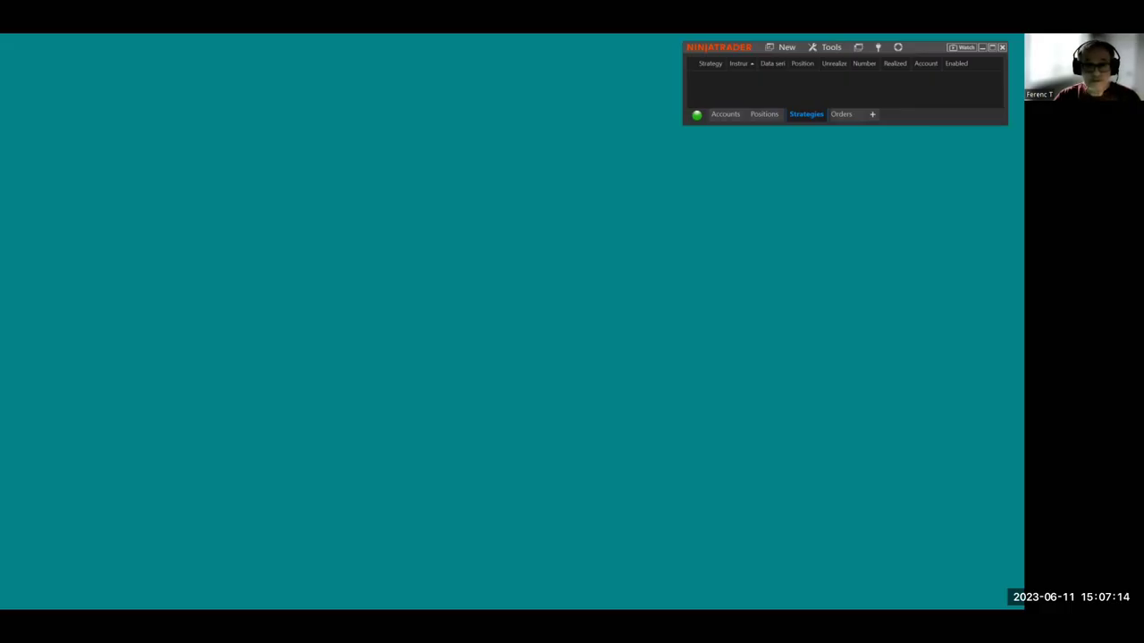
Open a new Strategy Analyzer window and maximize it
click(789, 50)
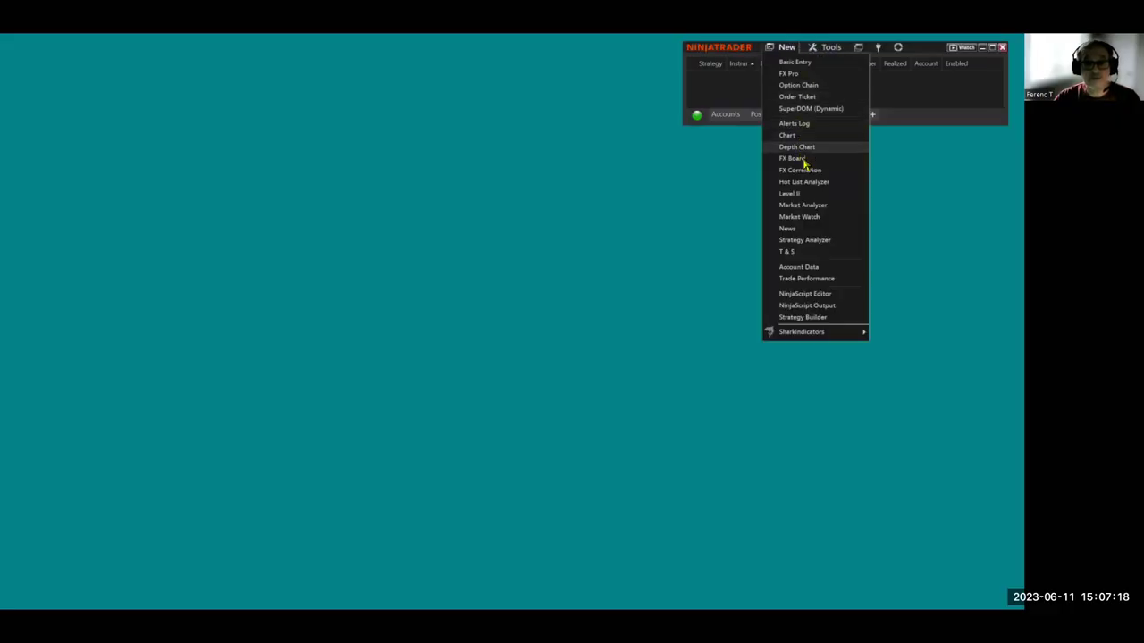
click(824, 240)
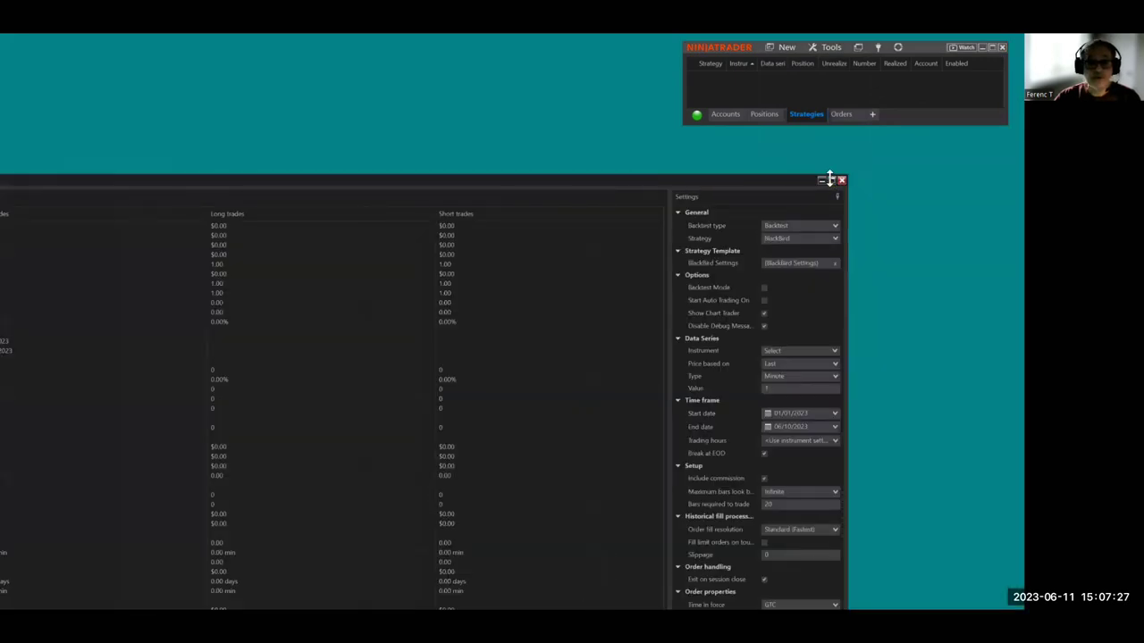
click(830, 181)
drag(845, 185, 715, 198)
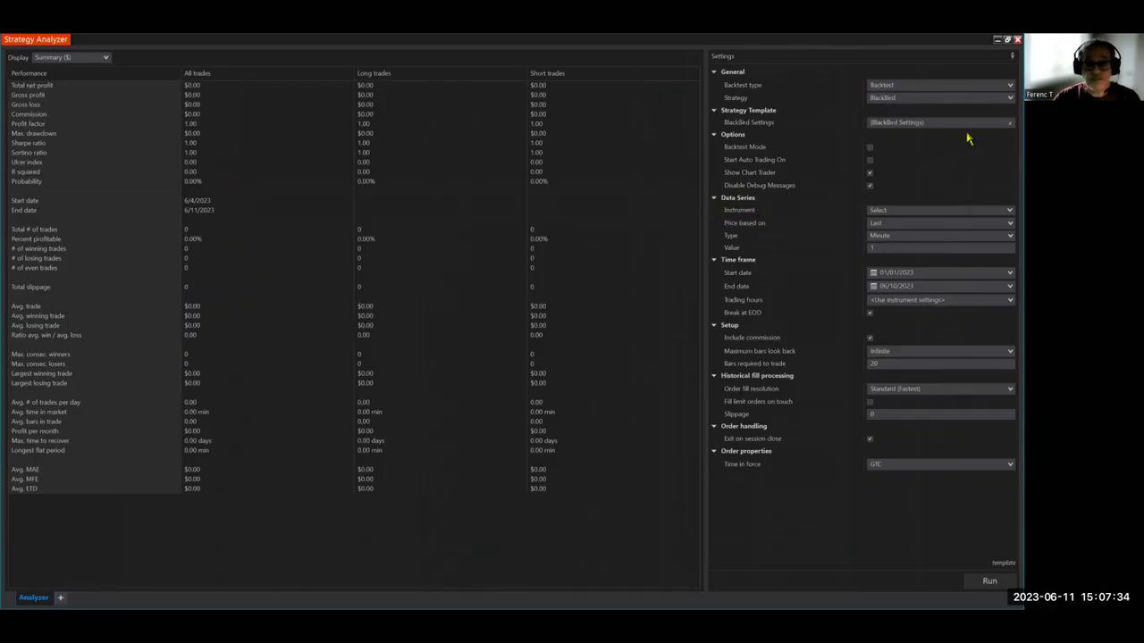
Set the backtest type to Optimization and choose the Remek! PRO STR BT strategy
click(1001, 87)
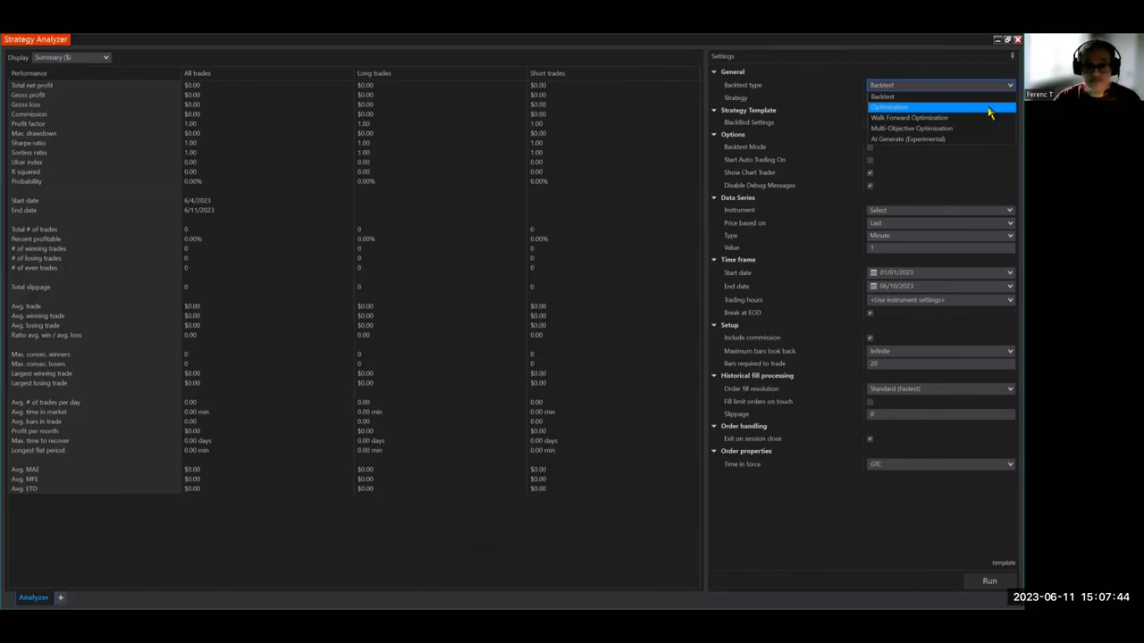
click(989, 108)
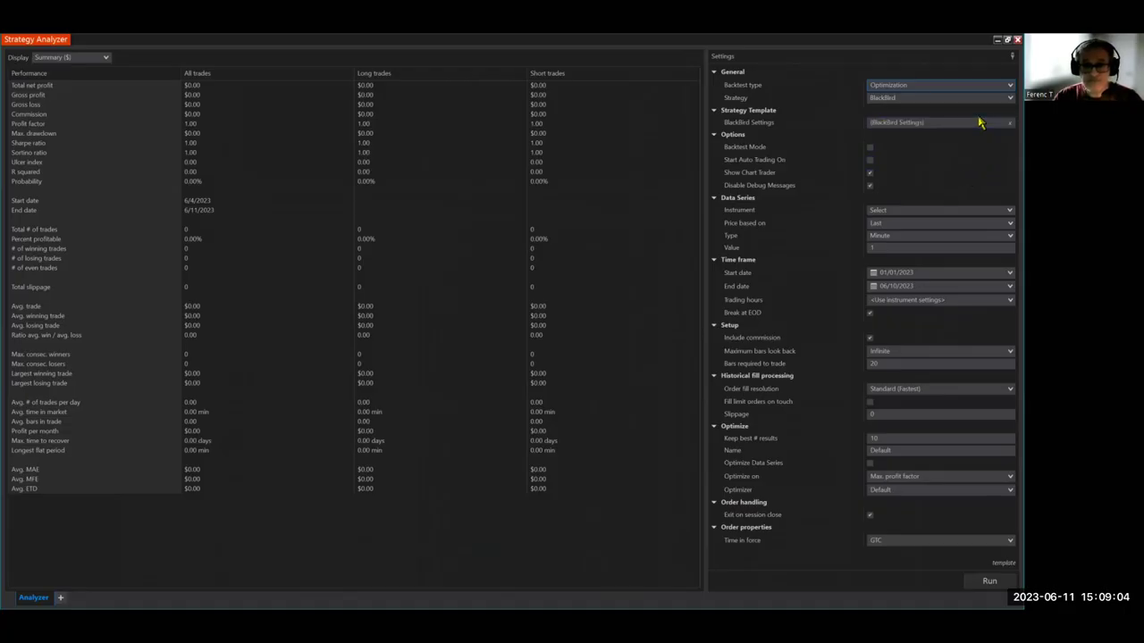
click(1001, 100)
mouse_move(972, 115)
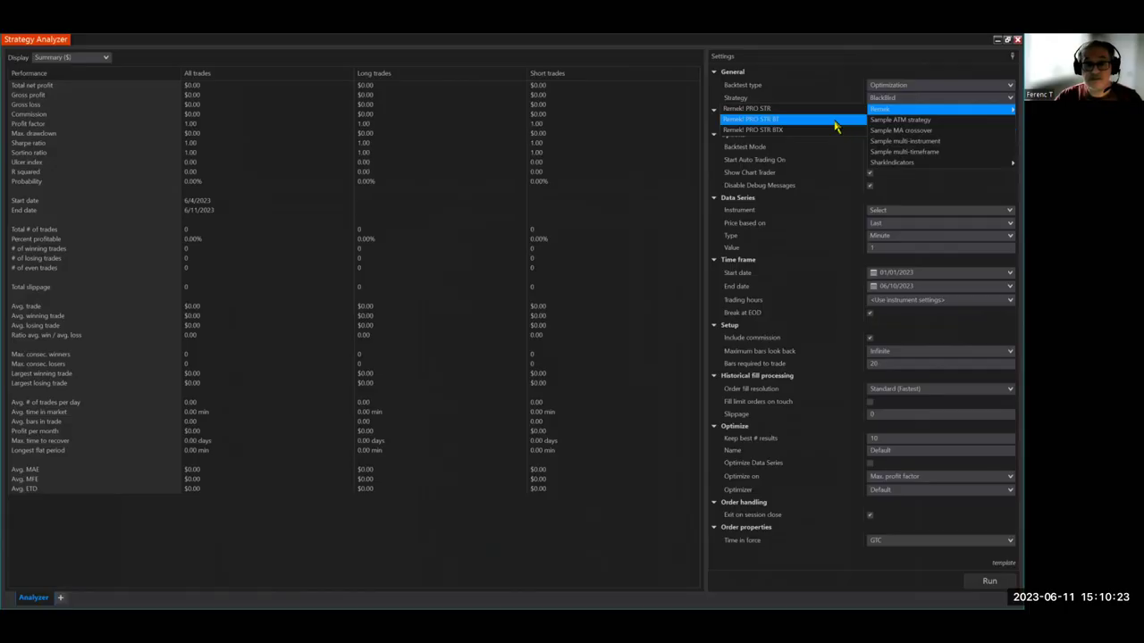
click(835, 123)
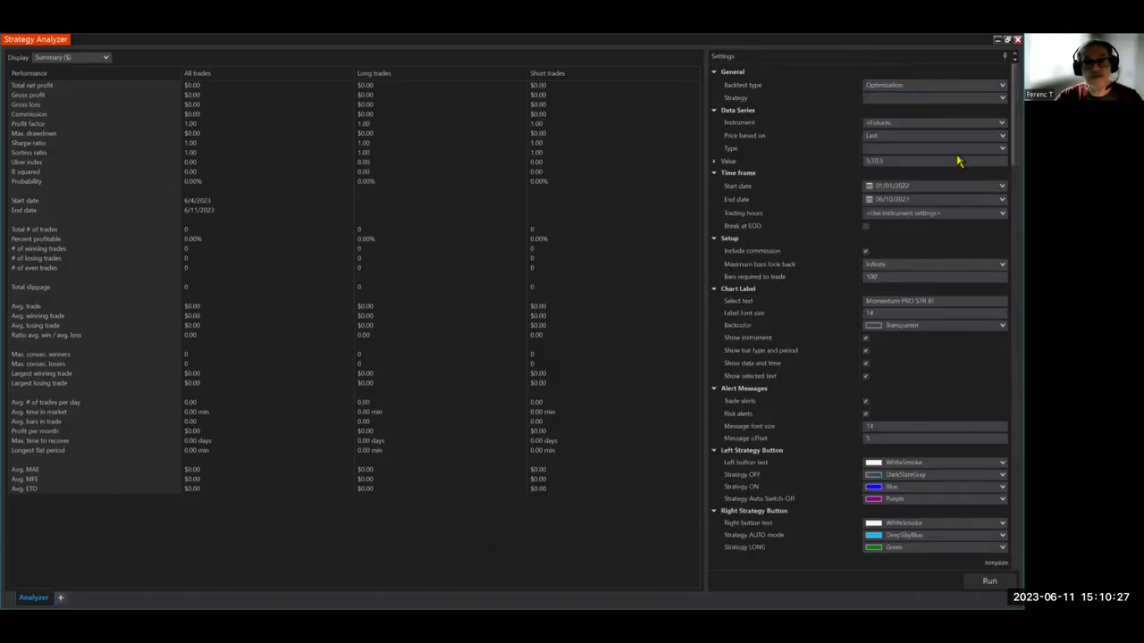
Set the data series instrument to all instruments in the Futures (Indexes) list
click(1001, 125)
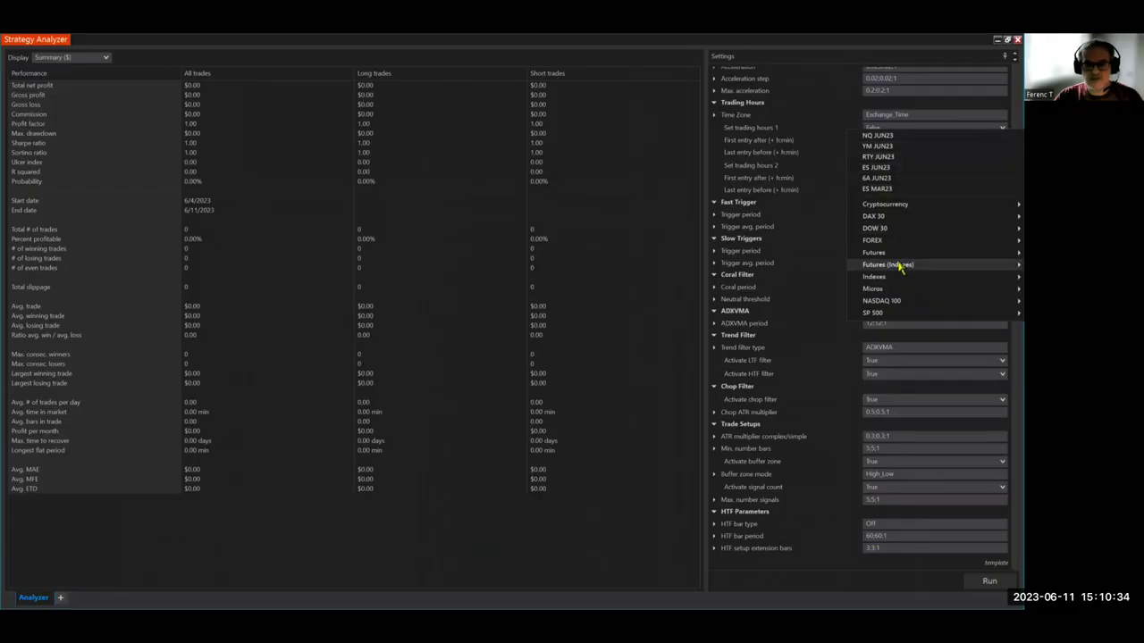
mouse_move(901, 266)
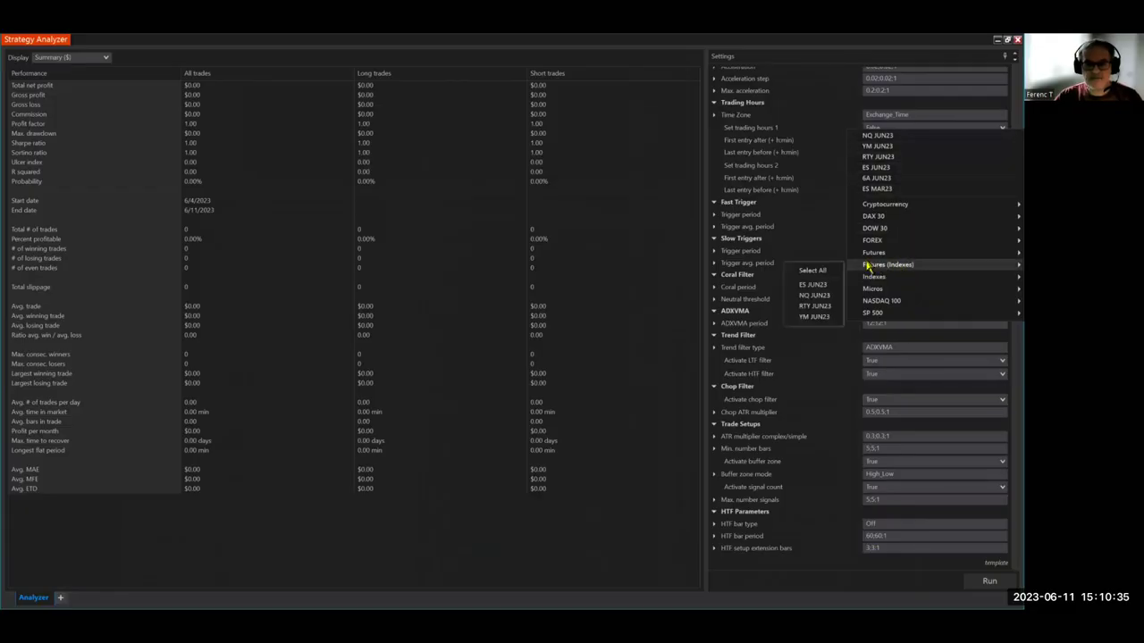
click(811, 272)
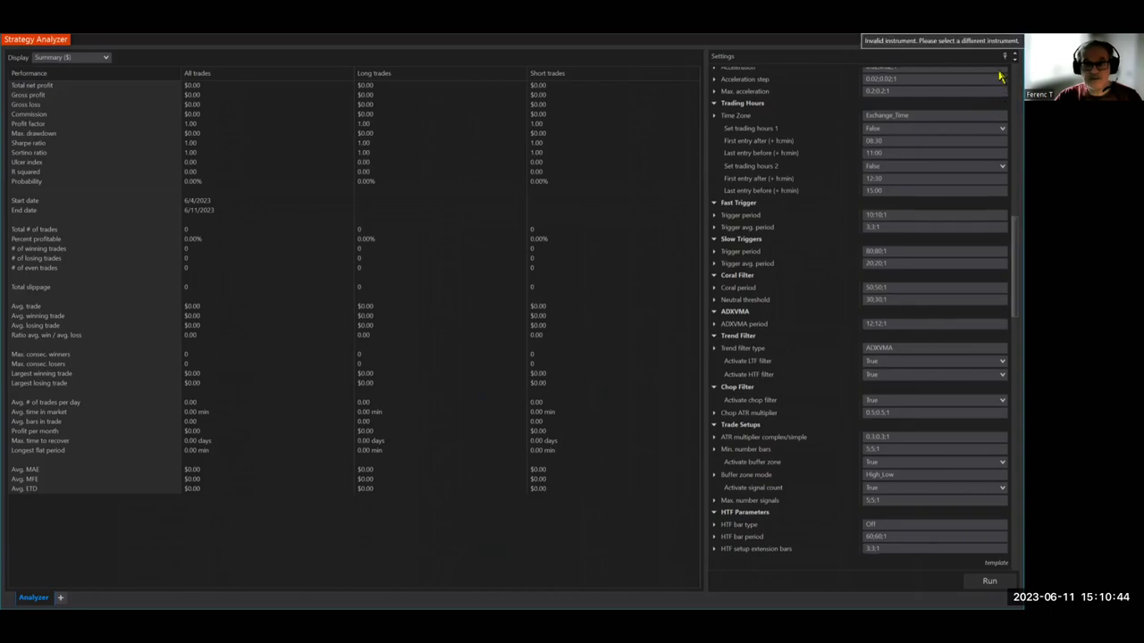
scroll(999, 78, up, 10)
scroll(999, 78, up, 5)
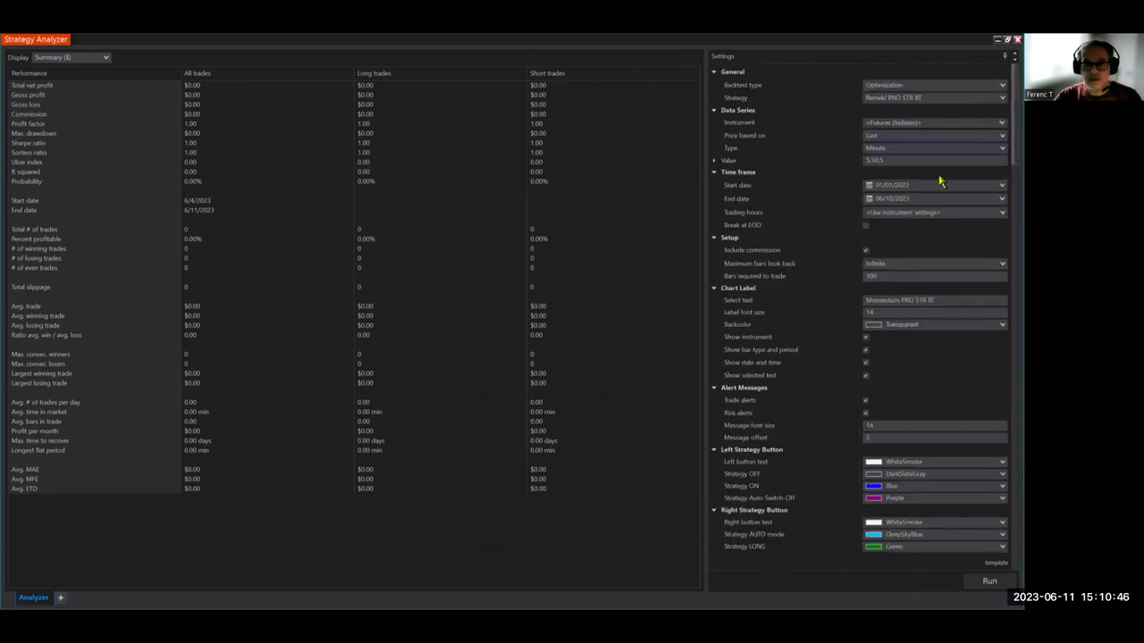
Change the increment of the data series Value range to 3, making the range 5;30;3
double_click(889, 160)
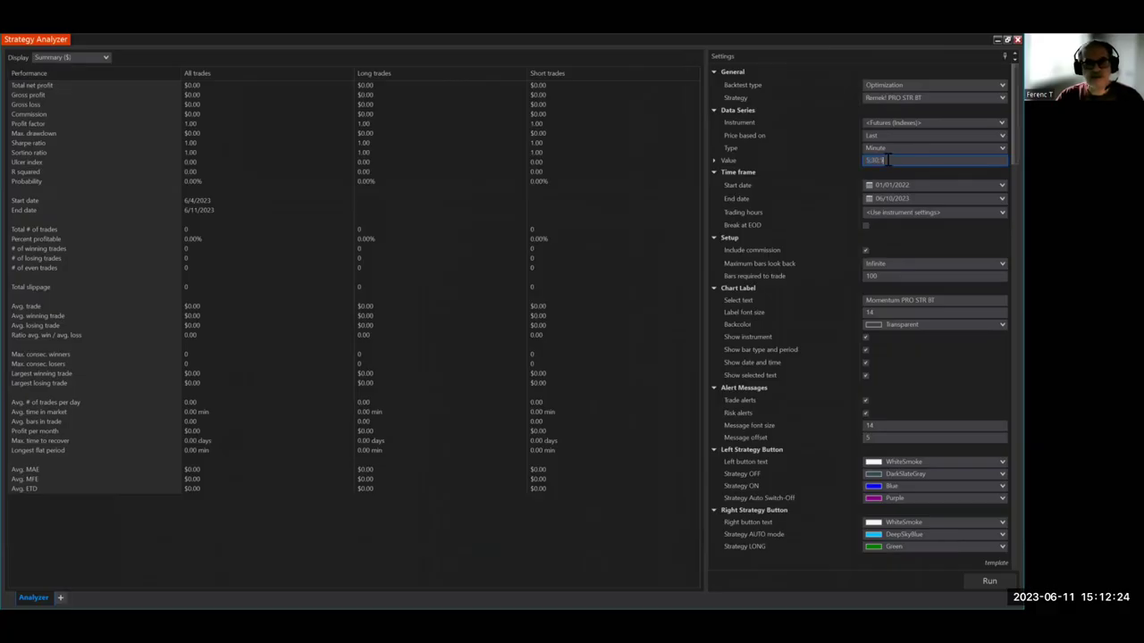
key(BackSpace)
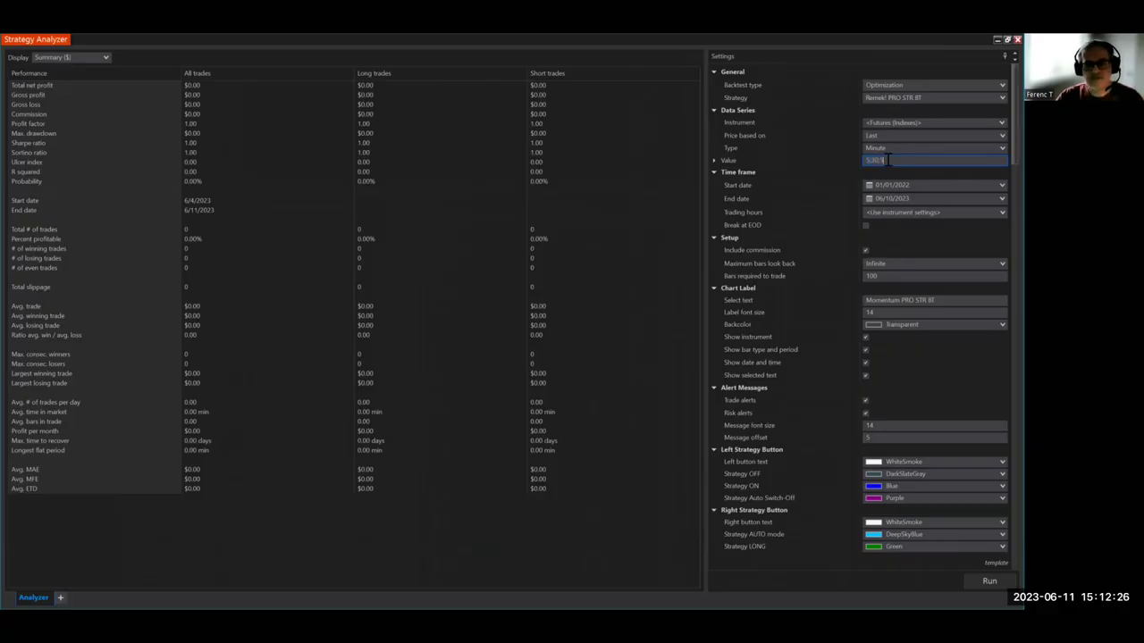
key(BackSpace)
text(3)
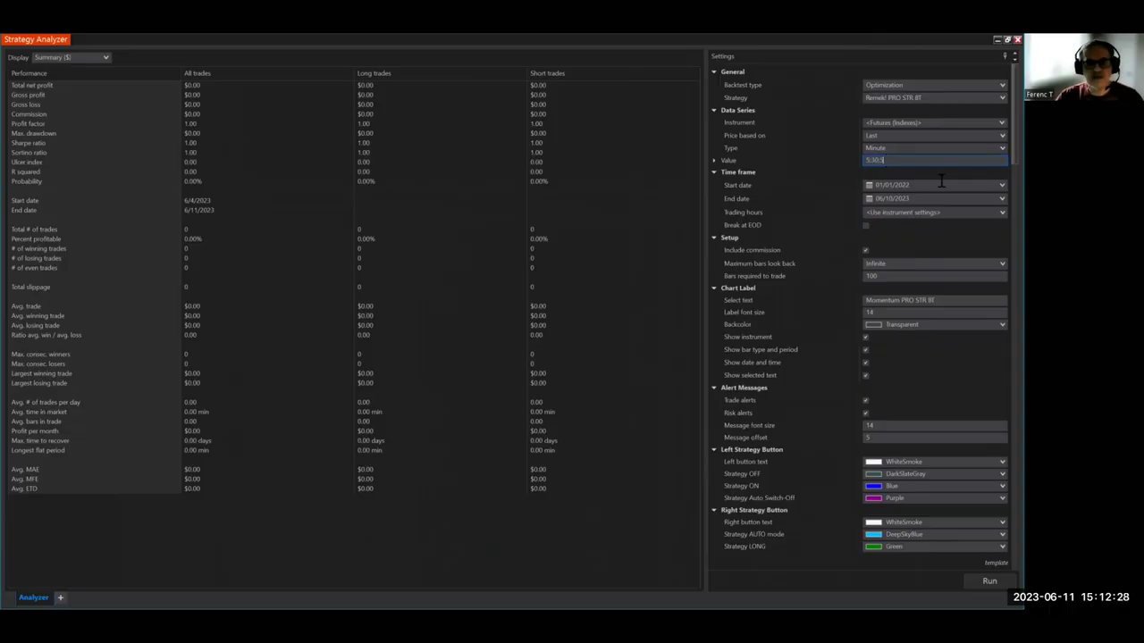
click(950, 185)
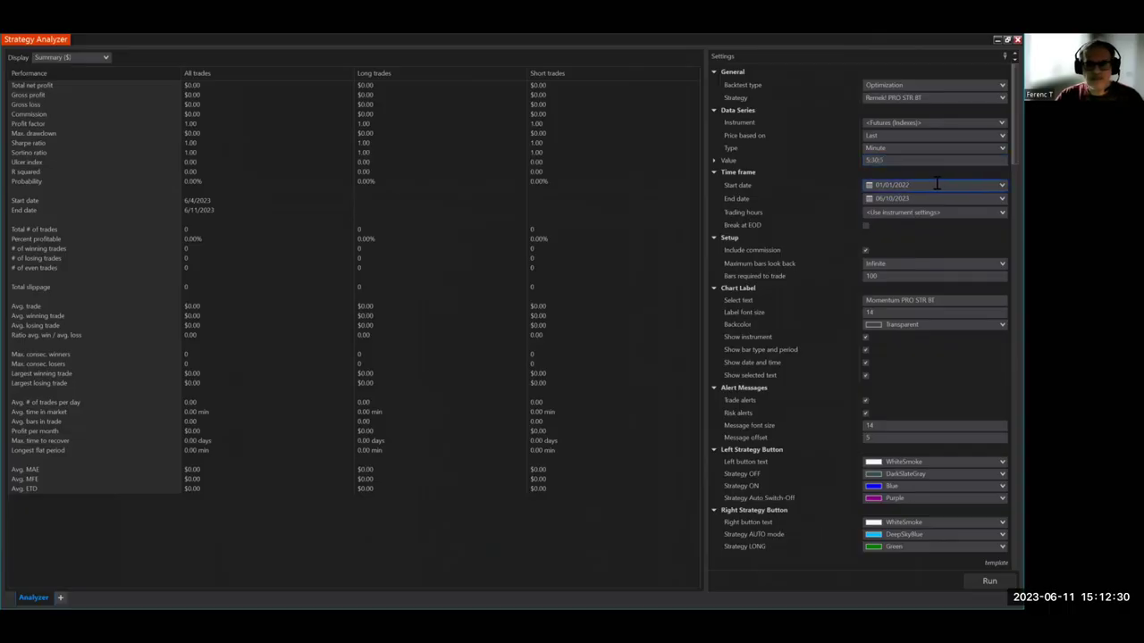
Toggle Optimize Data Series in the Optimize settings, leaving it off so the bar value is a single number
scroll(907, 346, down, 3)
scroll(910, 347, down, 14)
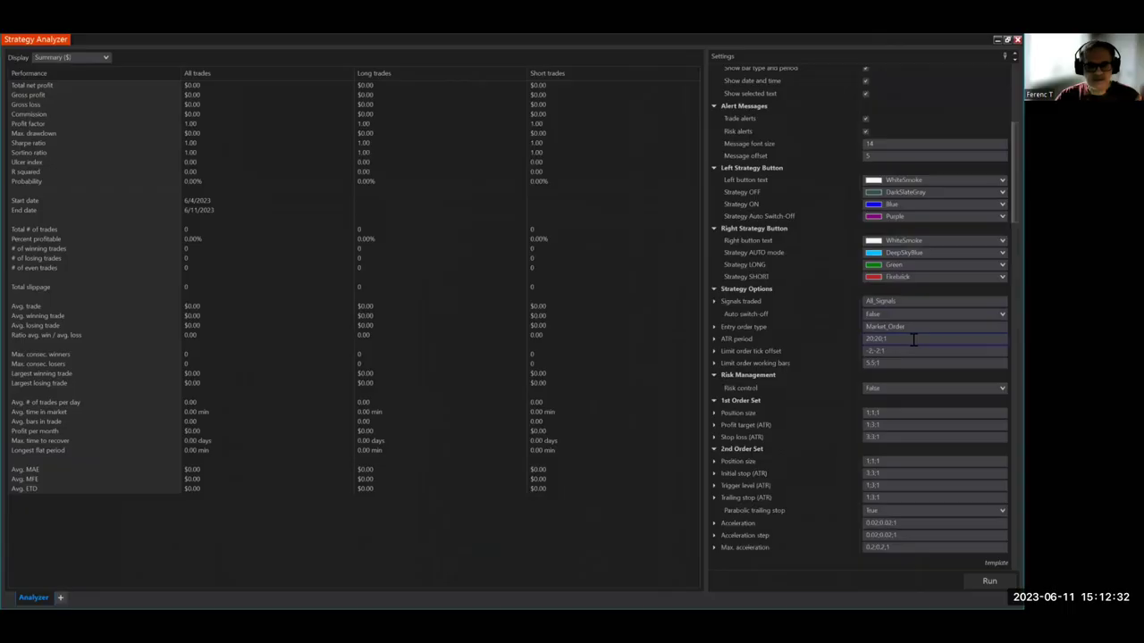
scroll(902, 343, down, 15)
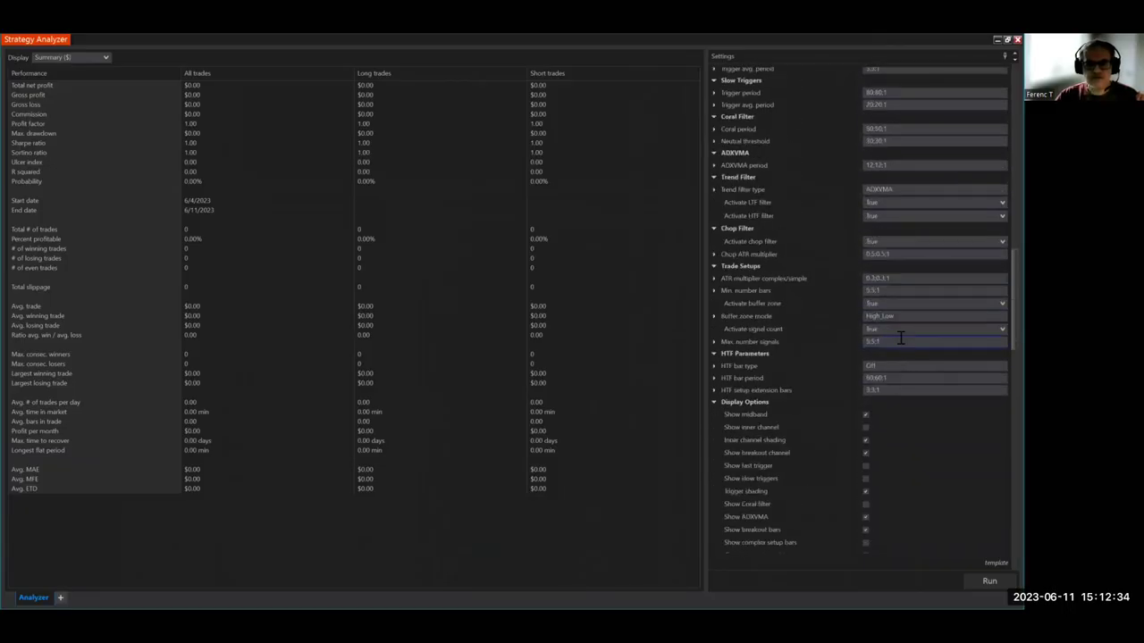
scroll(900, 338, down, 11)
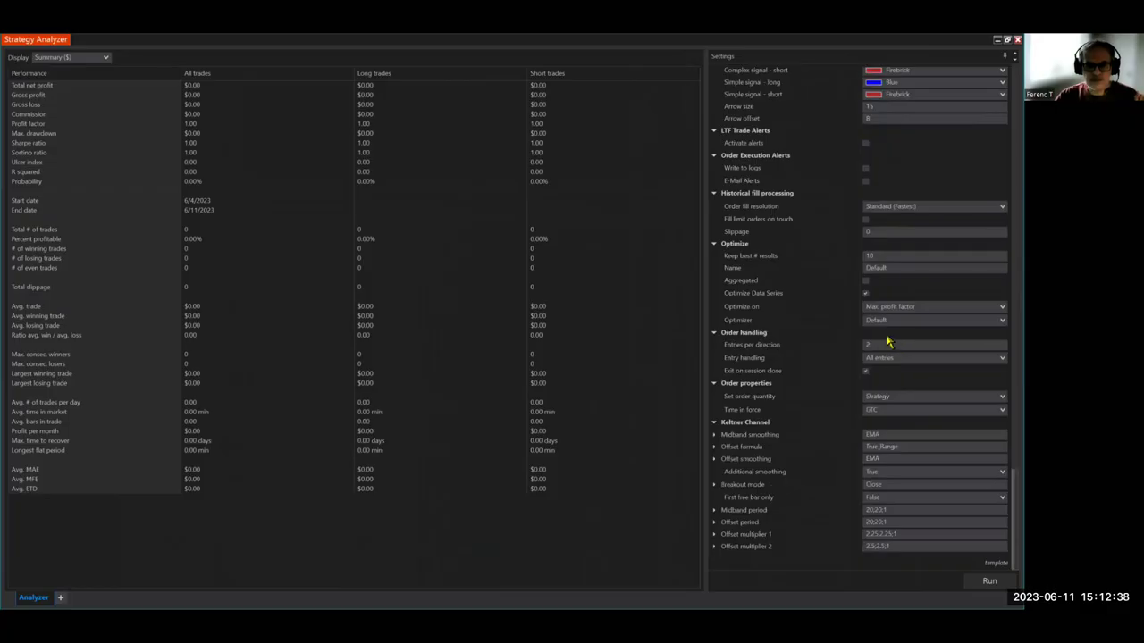
click(864, 294)
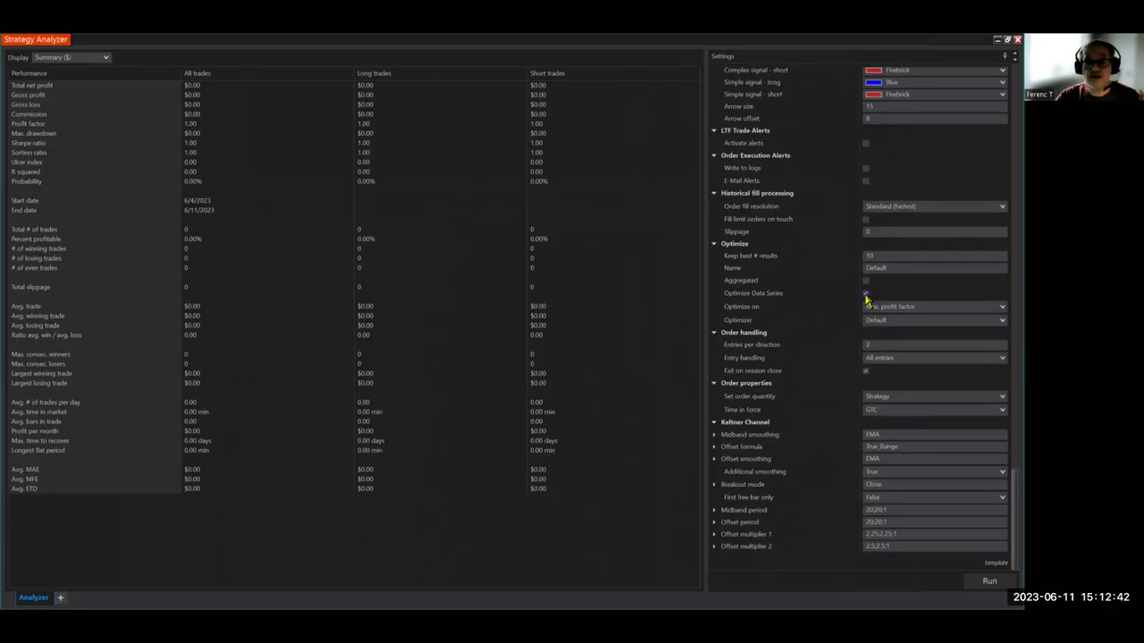
click(865, 294)
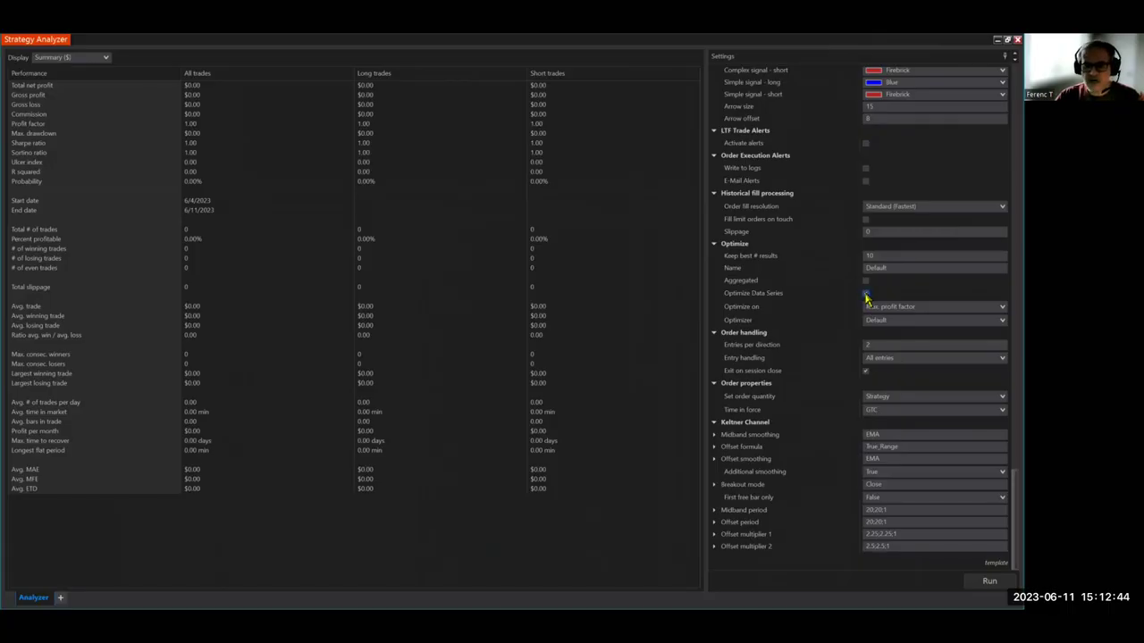
click(865, 294)
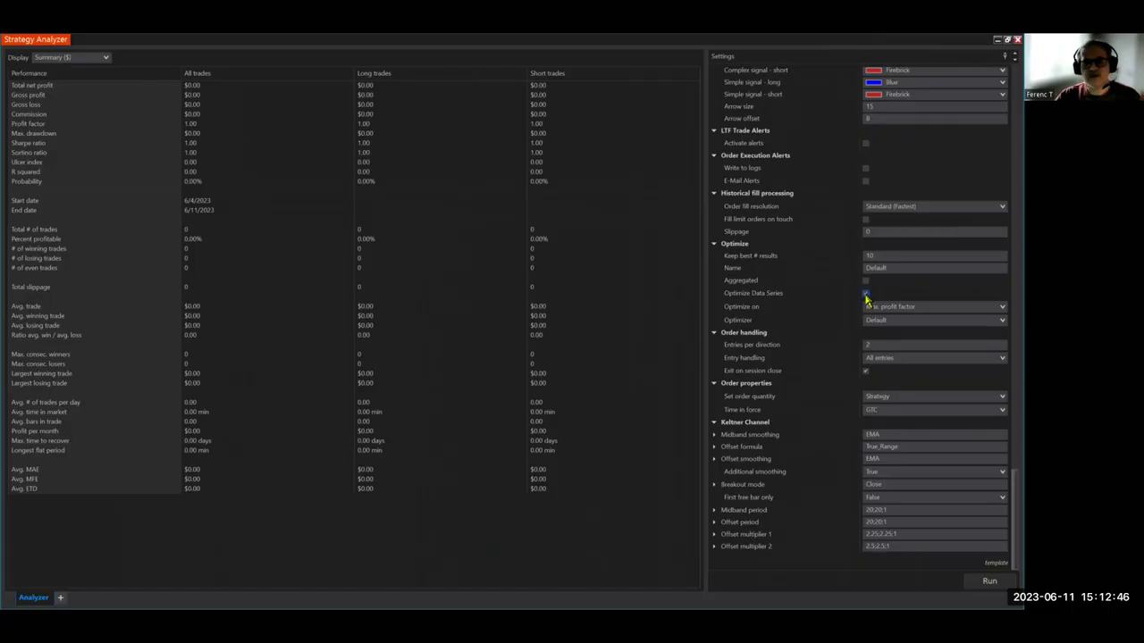
Go to the single bar Value in the data series and reselect Minute as the bar type
scroll(865, 297, up, 15)
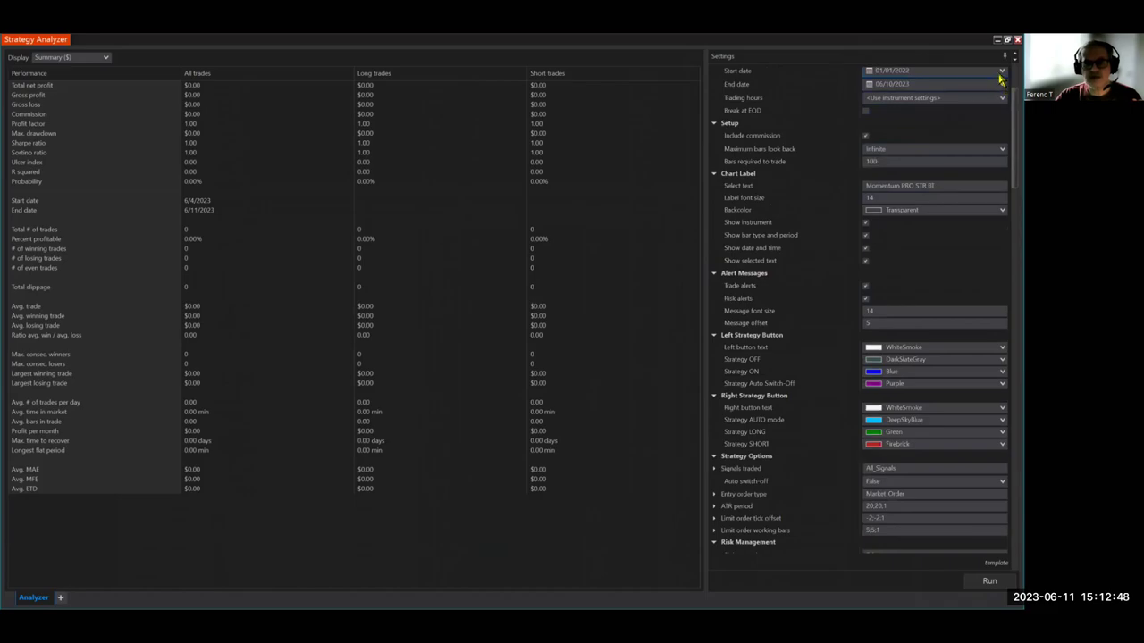
scroll(1000, 81, up, 3)
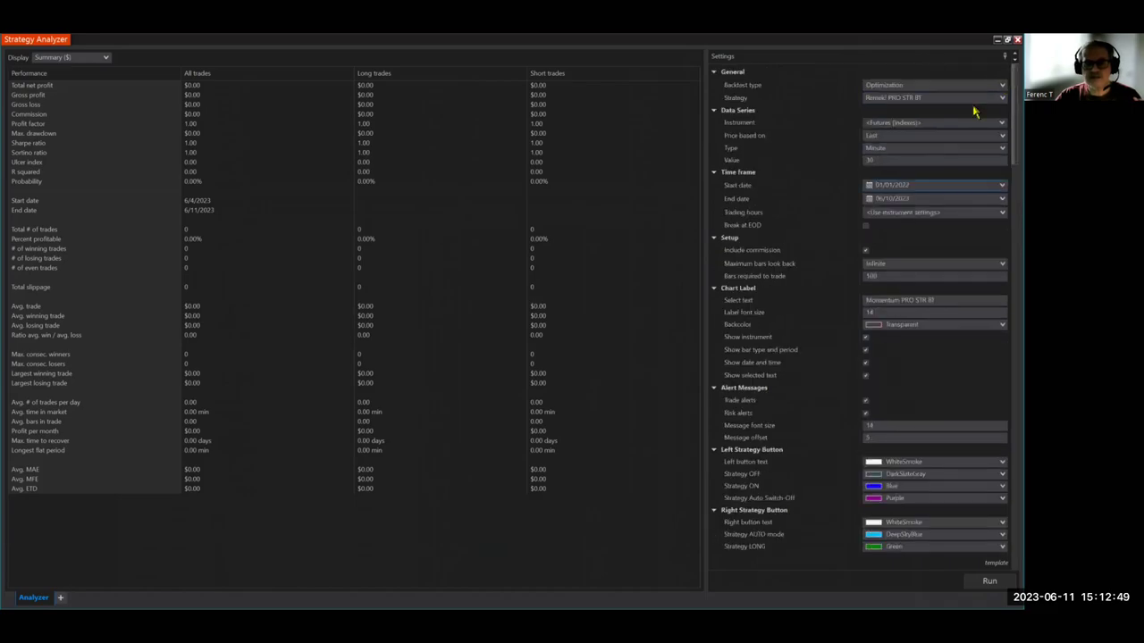
click(880, 161)
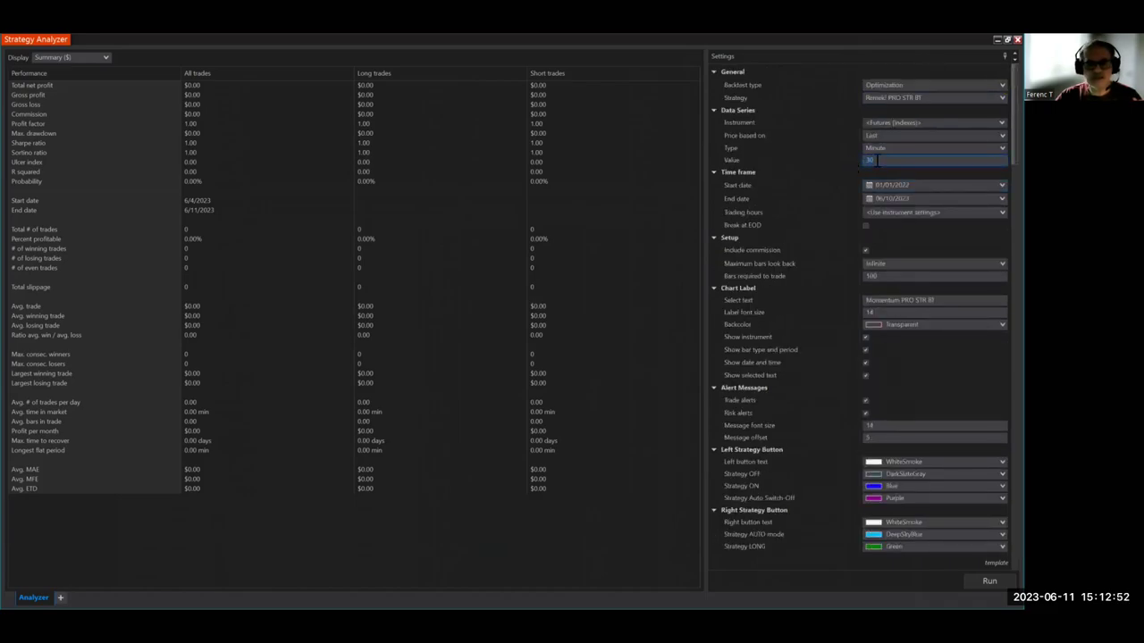
double_click(876, 161)
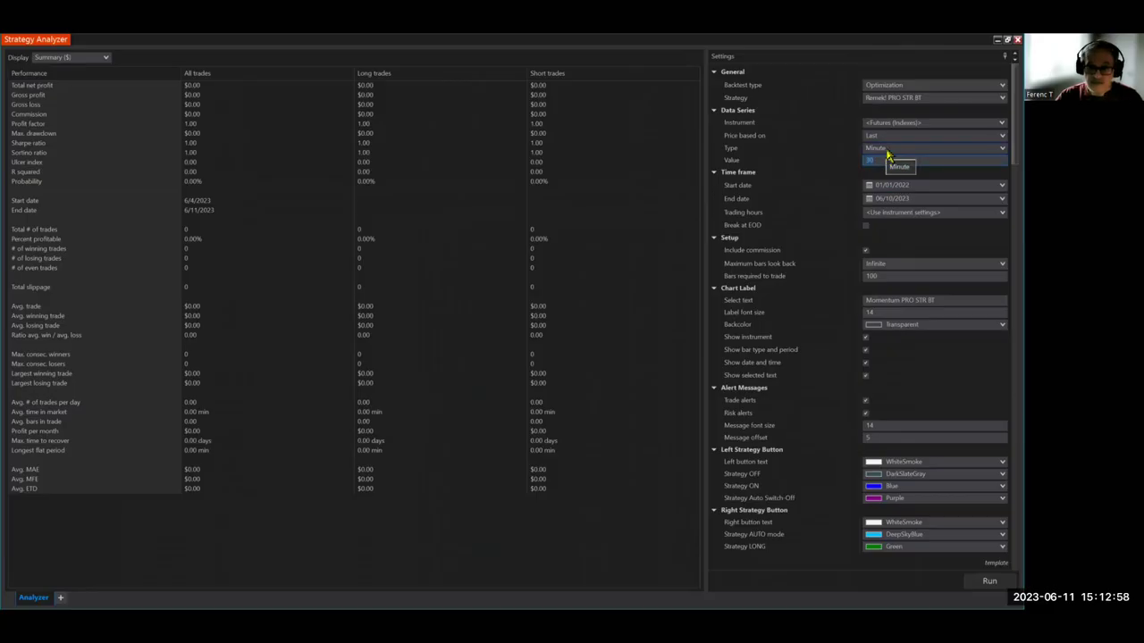
click(886, 151)
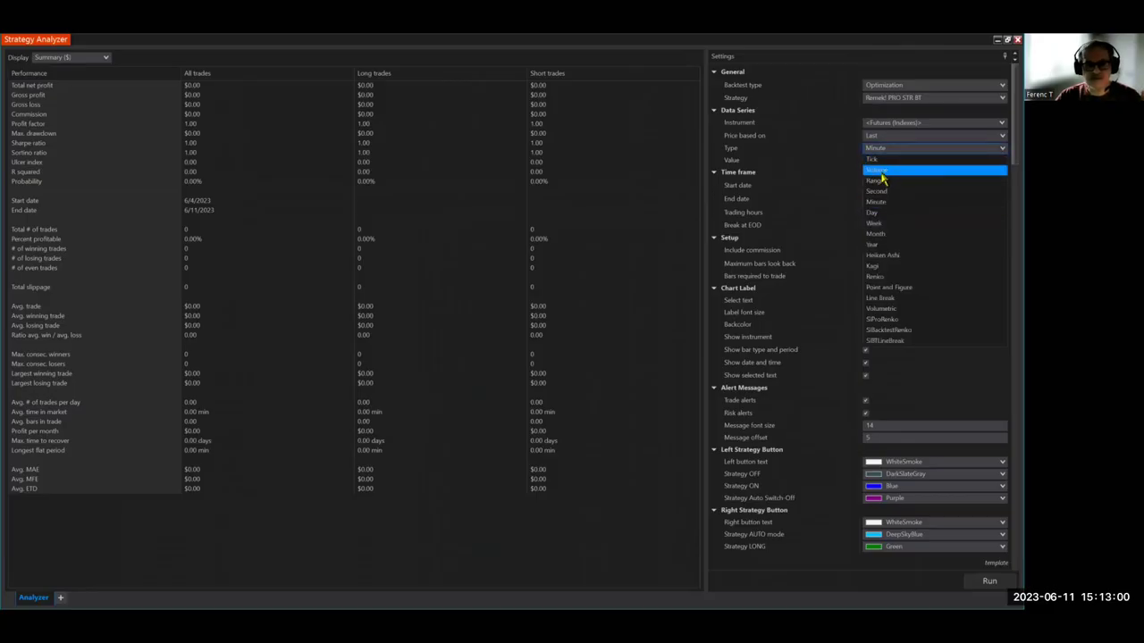
click(874, 203)
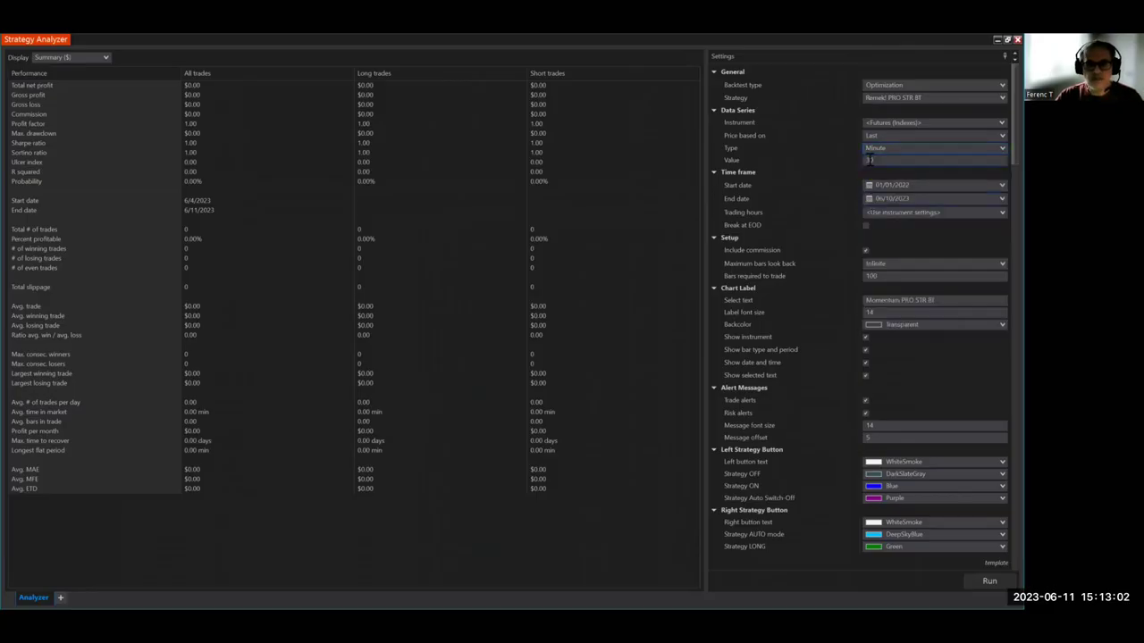
Turn Optimize Data Series back on and open the data series Value range for editing
scroll(813, 241, down, 10)
scroll(815, 245, down, 15)
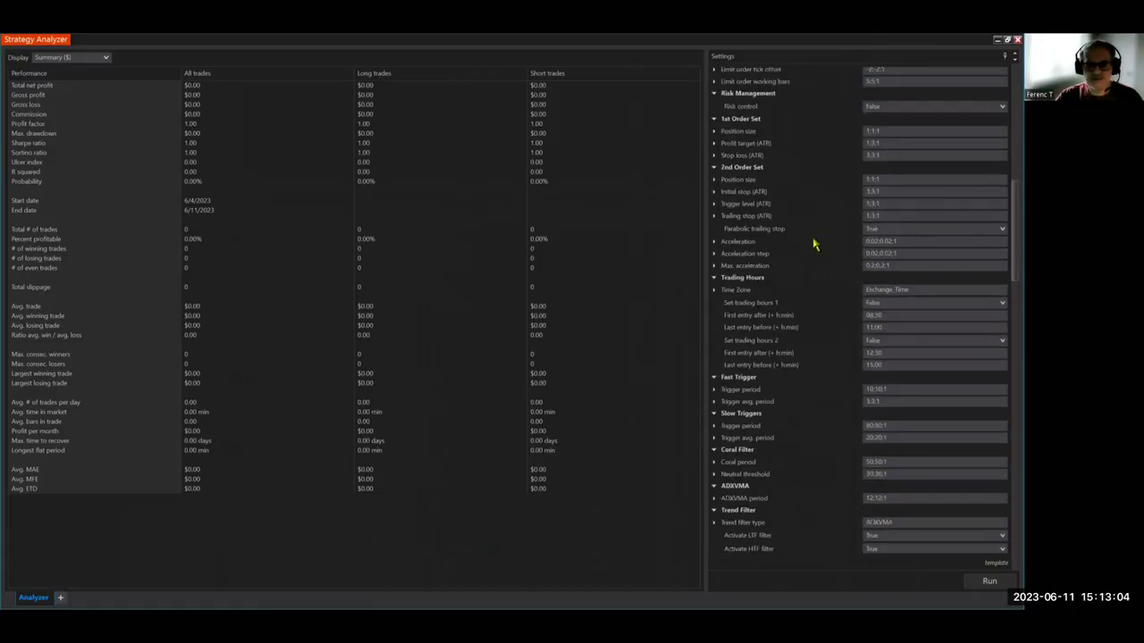
scroll(815, 255, down, 10)
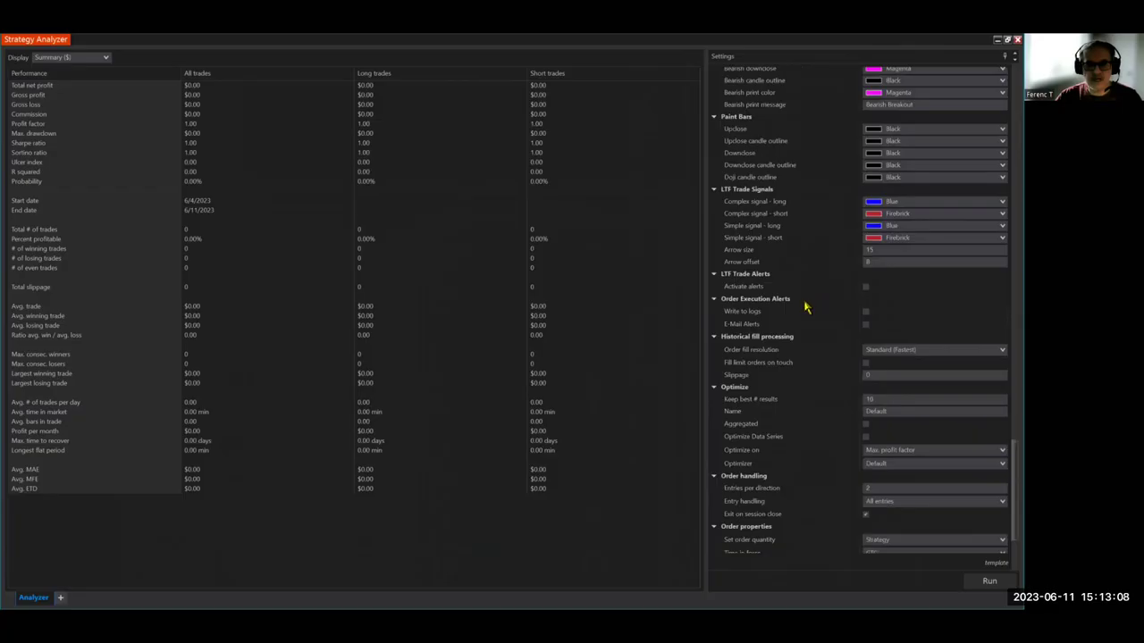
scroll(822, 352, down, 2)
scroll(821, 352, down, 2)
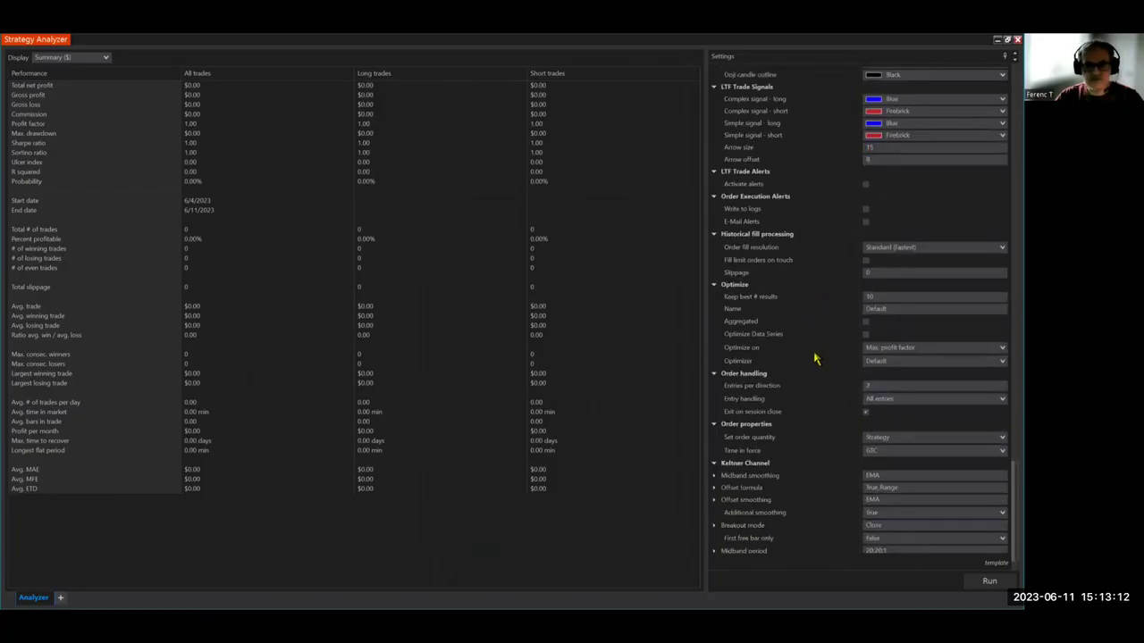
scroll(817, 357, down, 2)
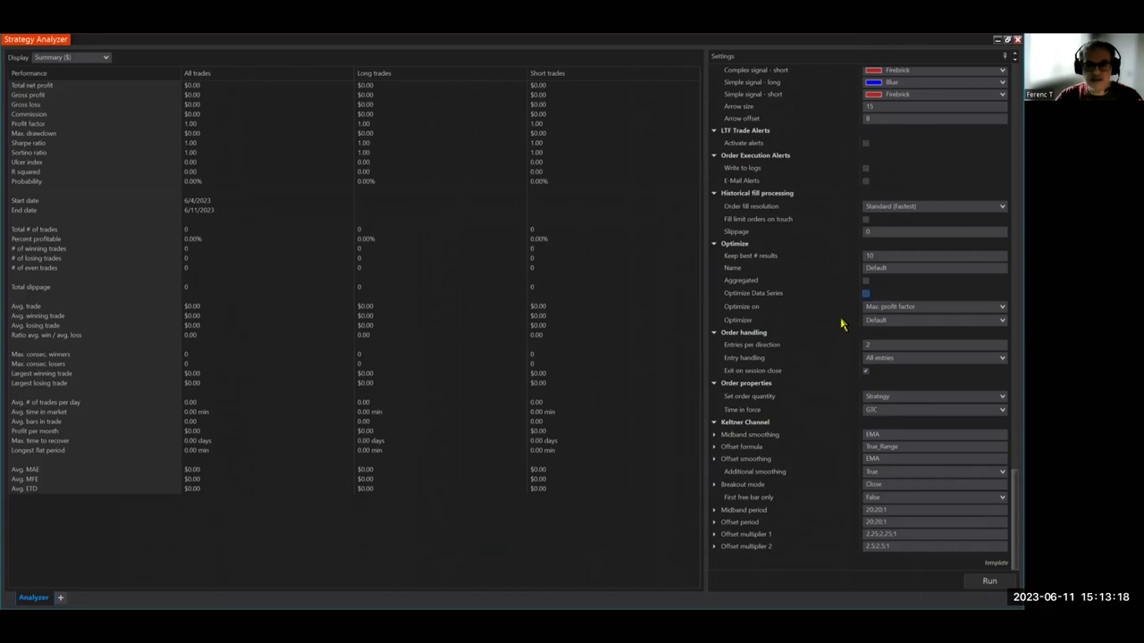
scroll(842, 325, up, 15)
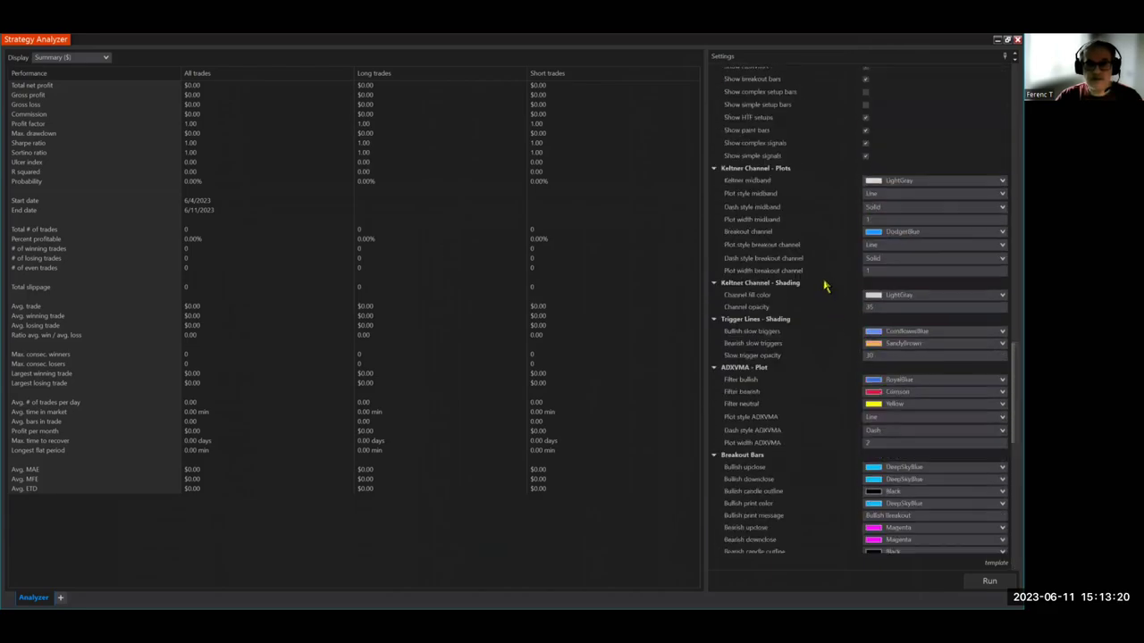
scroll(820, 285, up, 5)
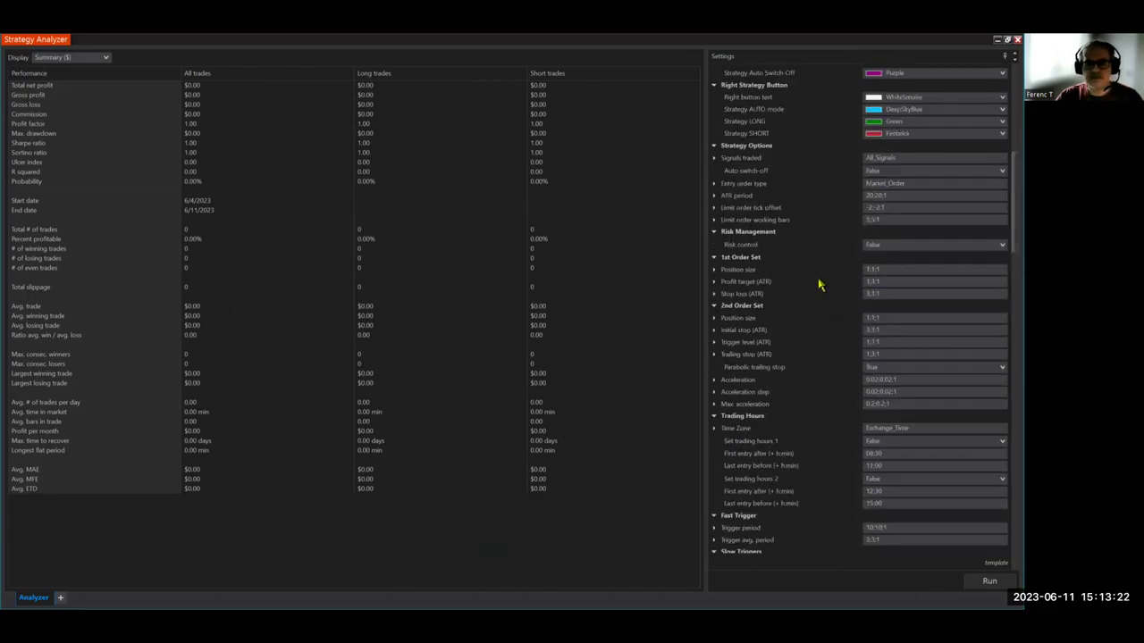
scroll(819, 284, up, 9)
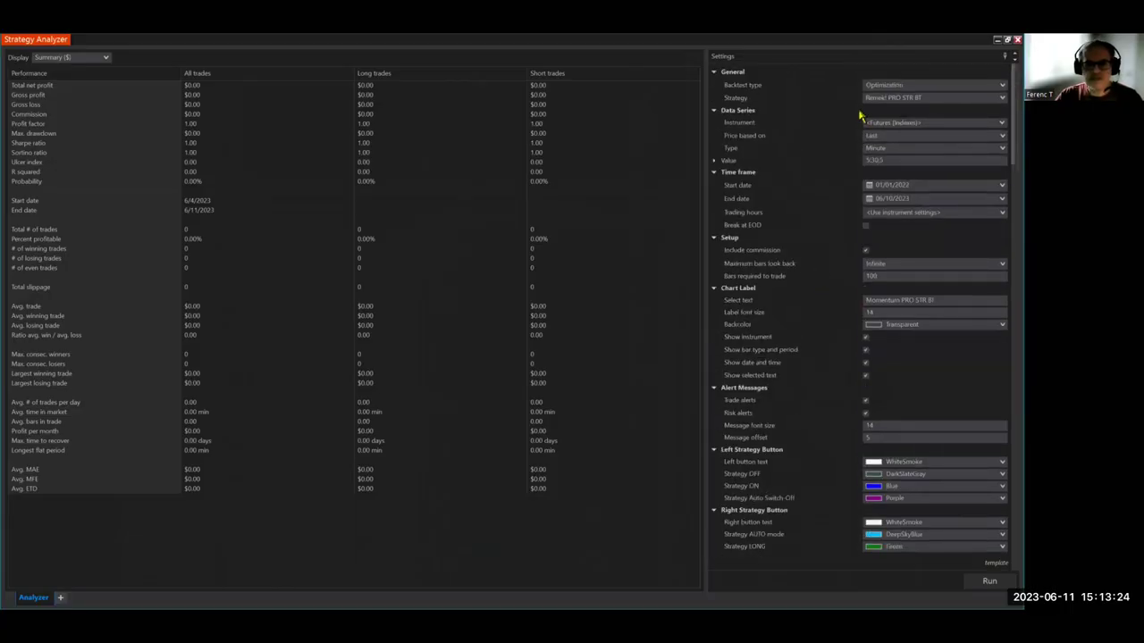
click(872, 162)
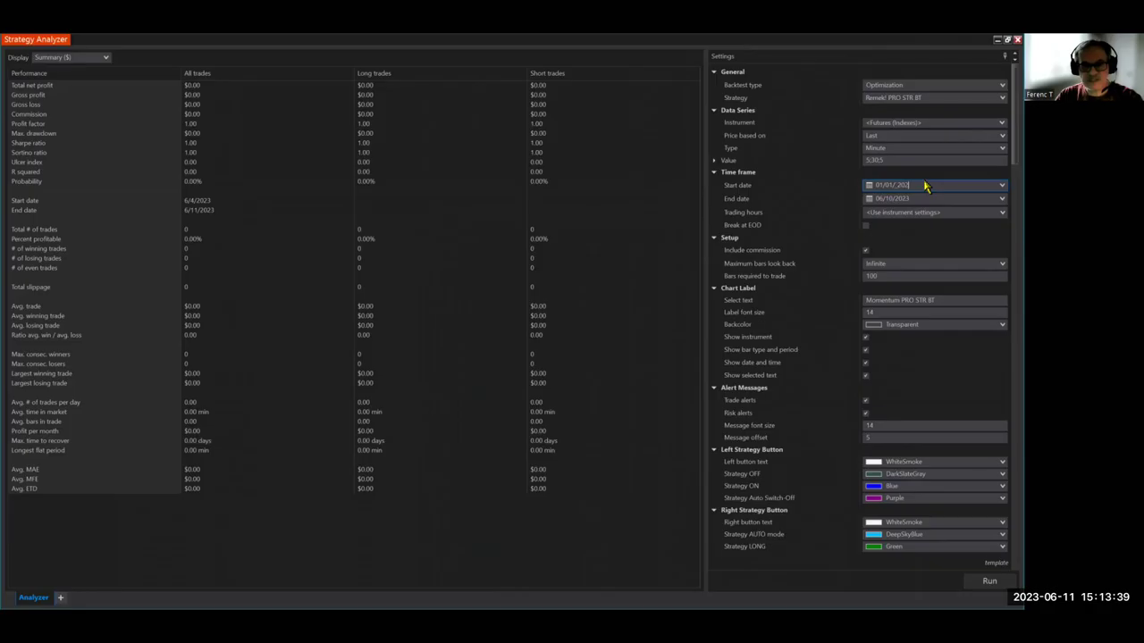
Set the start date of the time frame to 01/01/2020
key(BackSpace)
text(0)
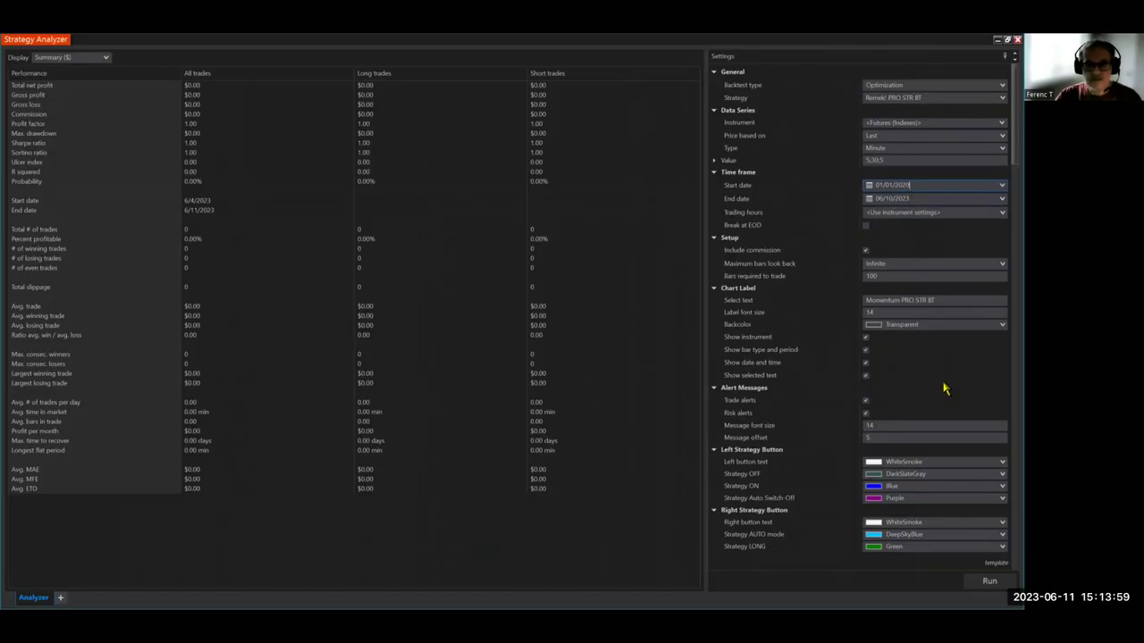
Go through the 1st Order Set's position size, profit target (ATR) and stop loss (ATR) ranges, entering 1;3;1 for the profit target
scroll(934, 383, down, 1)
scroll(934, 382, down, 10)
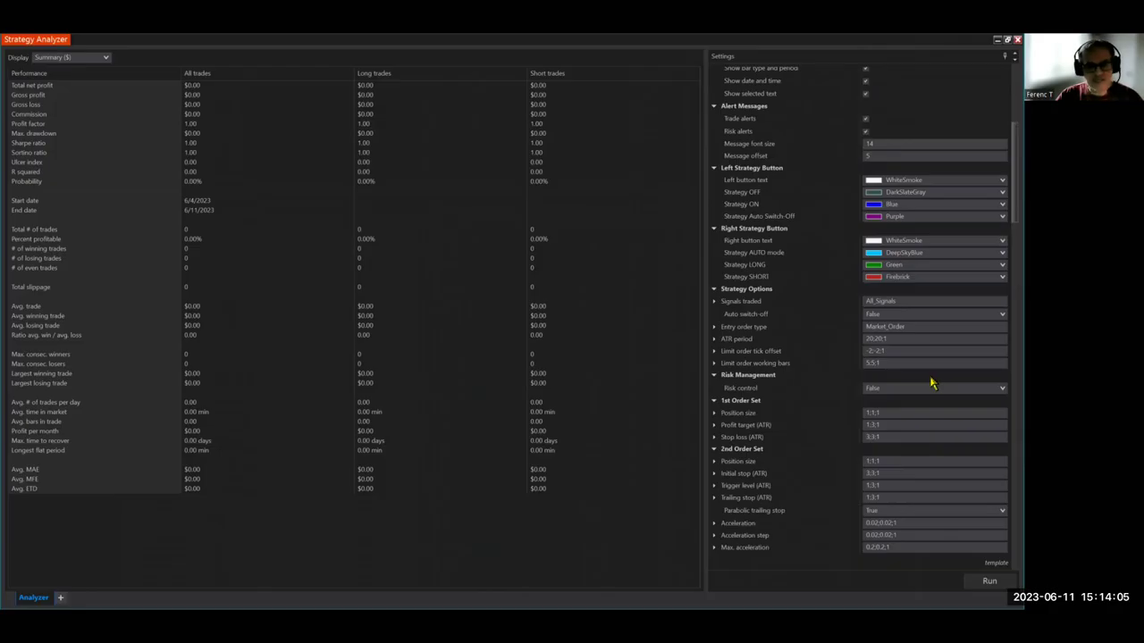
scroll(930, 383, down, 6)
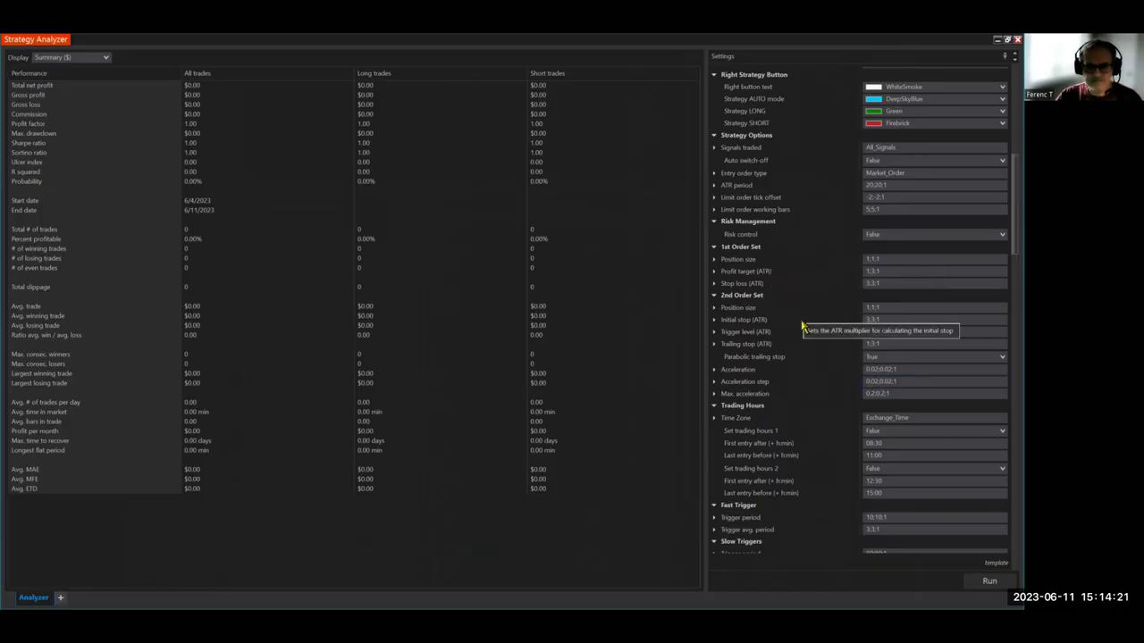
click(885, 259)
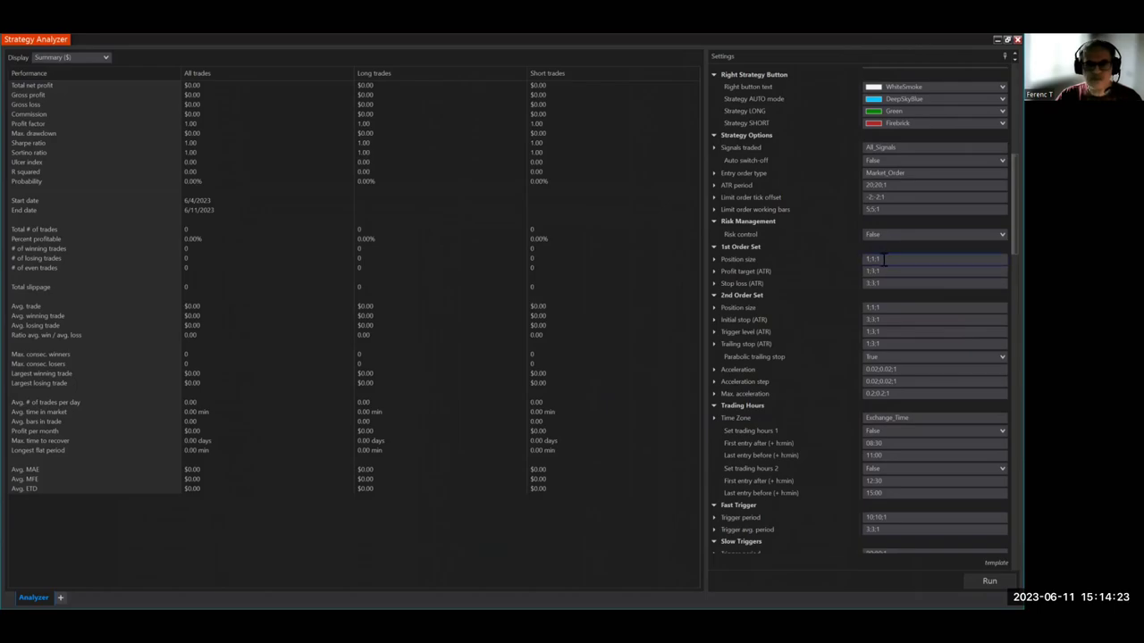
drag(885, 259, 831, 266)
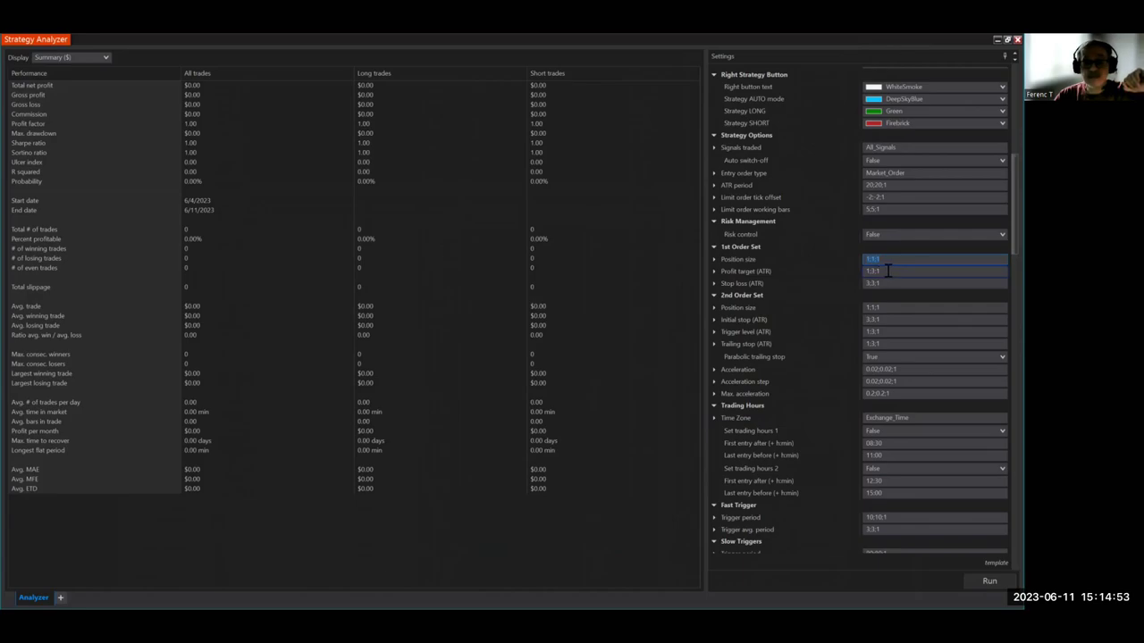
click(888, 272)
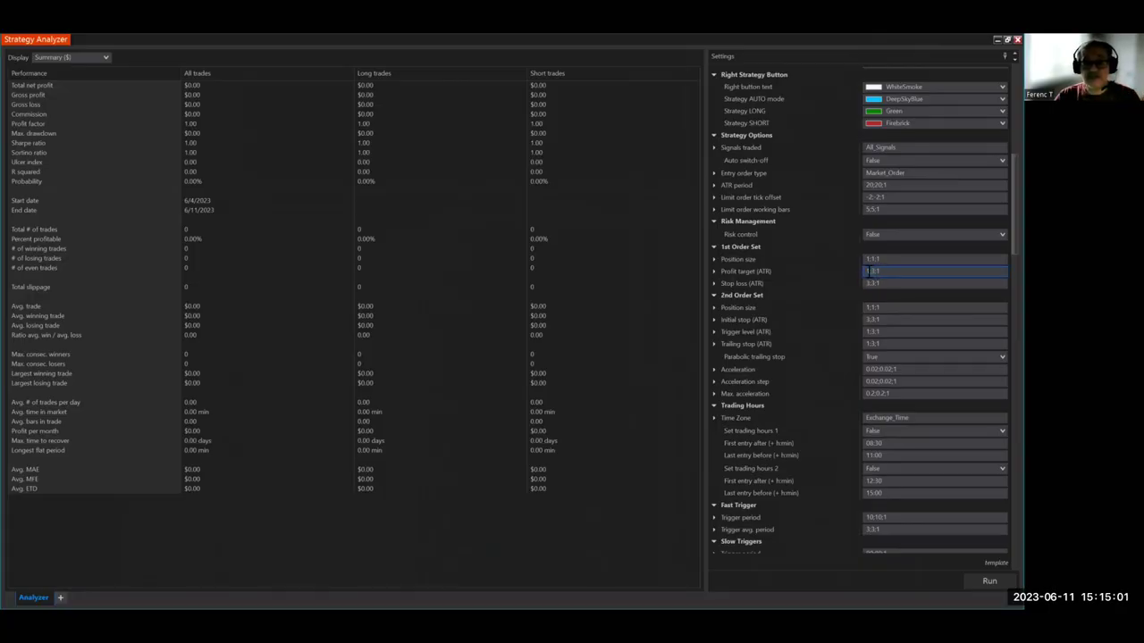
text(1;3;1)
click(890, 284)
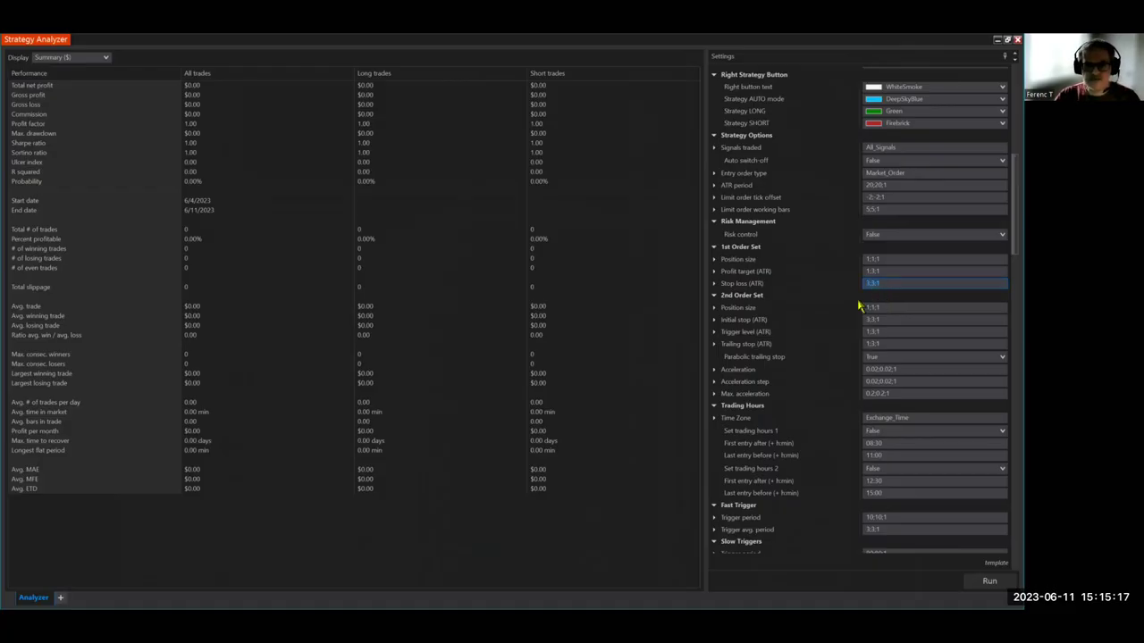
Review the 2nd Order Set's initial stop, trigger level and trailing stop (ATR) ranges
scroll(795, 317, down, 1)
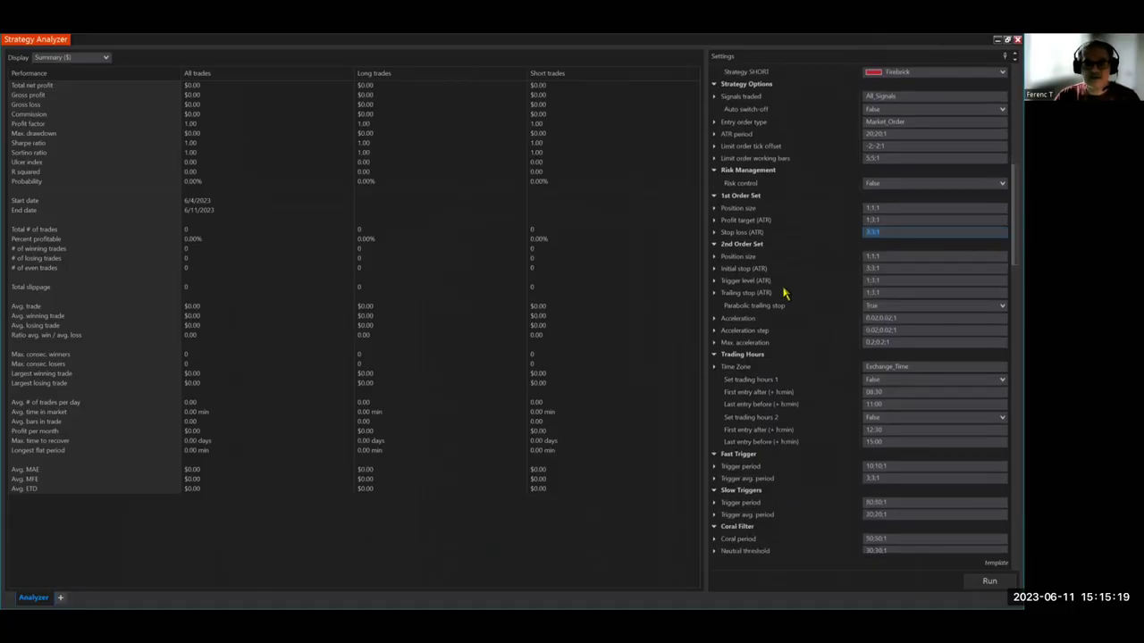
click(885, 268)
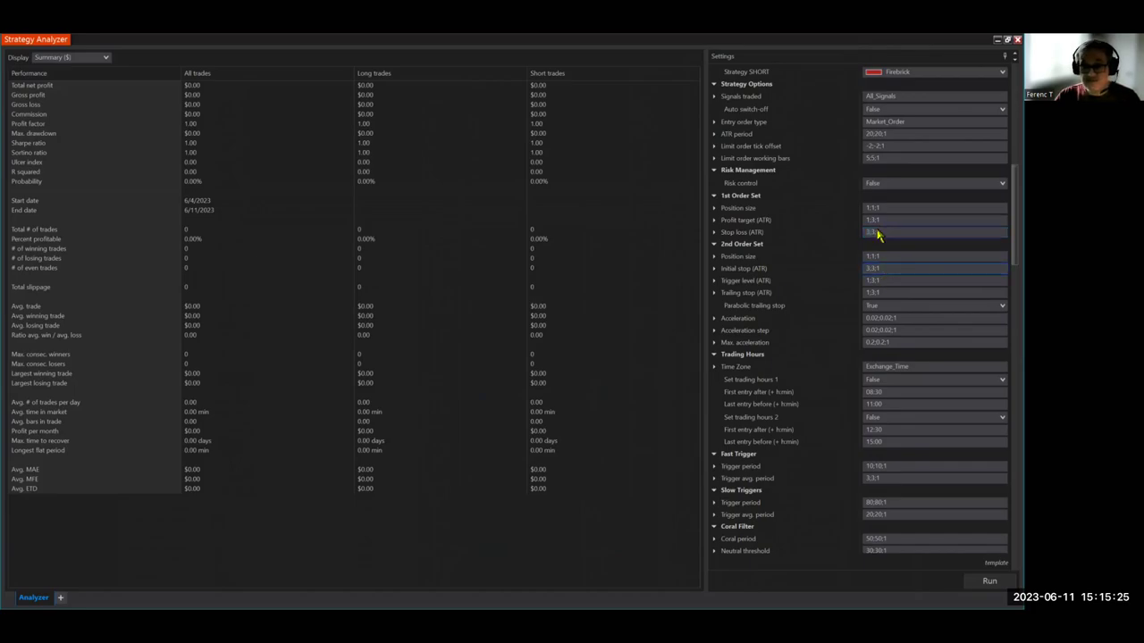
click(887, 280)
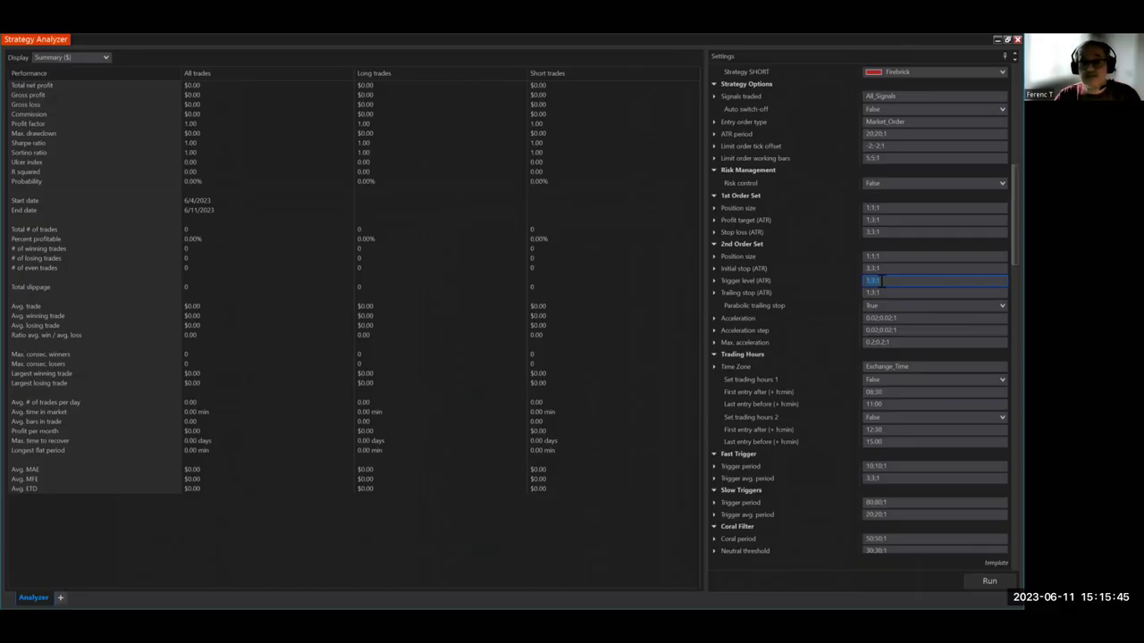
click(885, 292)
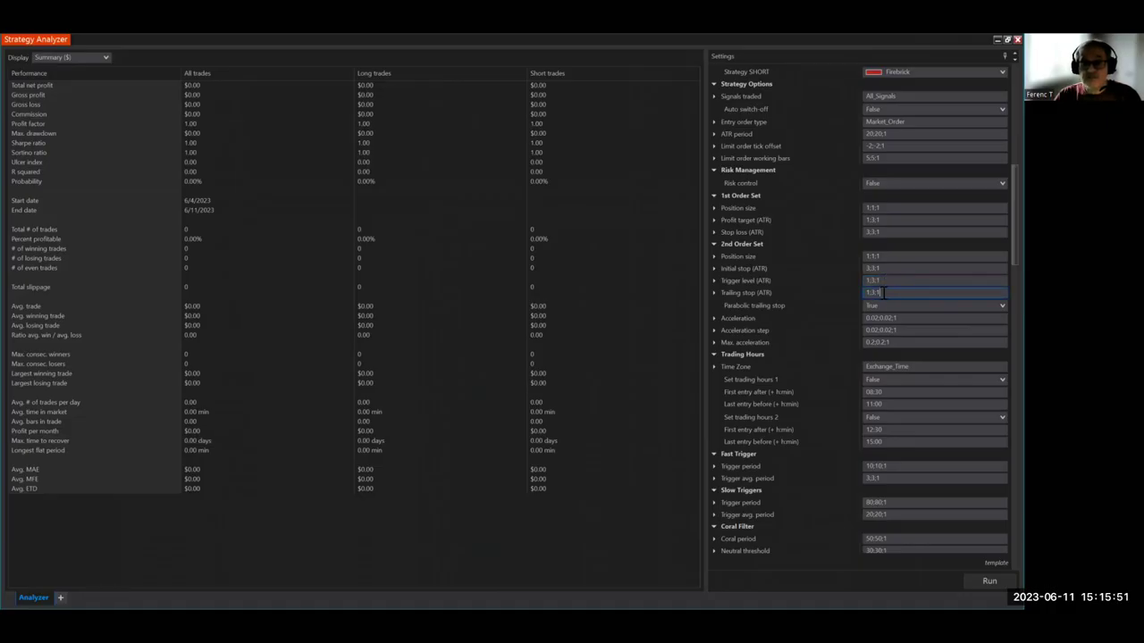
drag(884, 294, 850, 295)
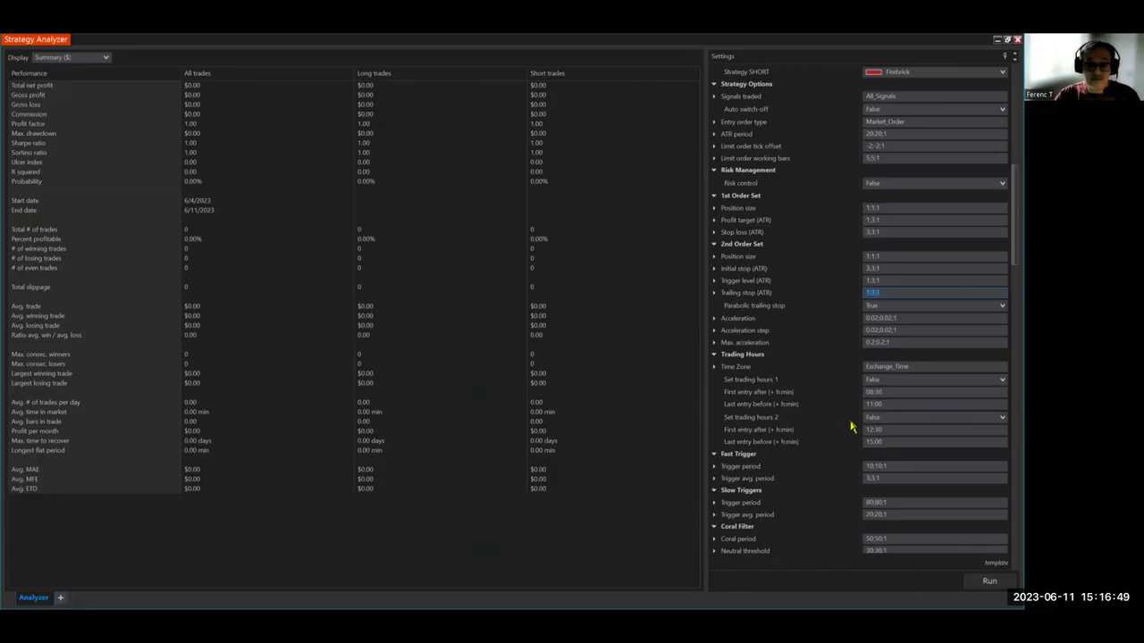
Review the remaining strategy settings, from trading hours and filters through display options to the Optimize and Keltner Channel parameters
scroll(849, 428, down, 5)
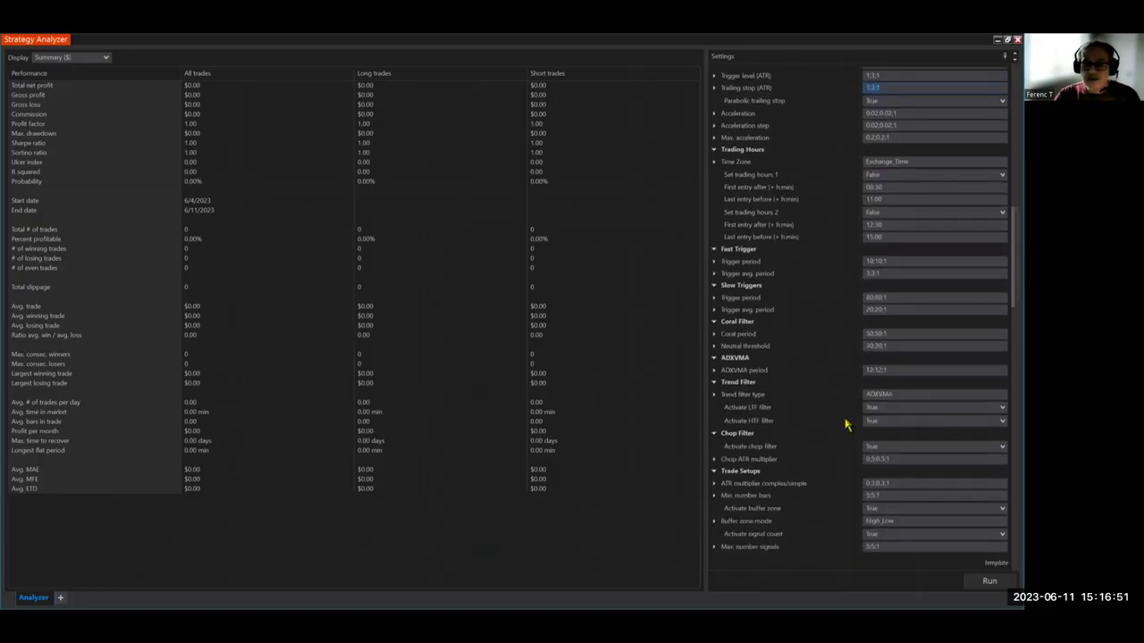
scroll(849, 427, down, 3)
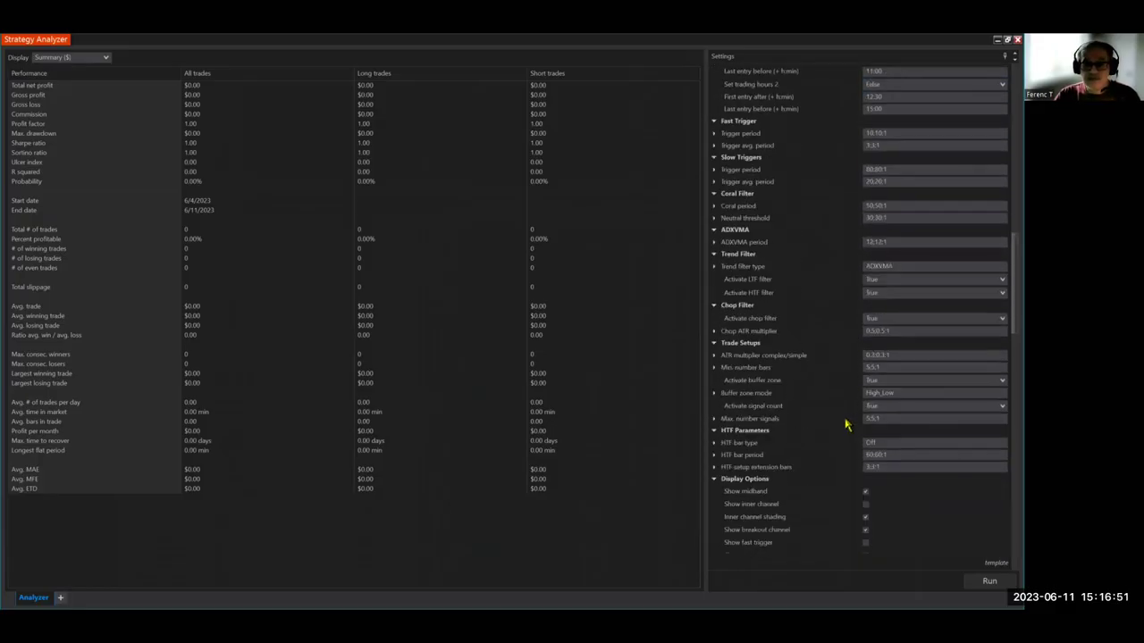
click(895, 418)
scroll(934, 497, down, 2)
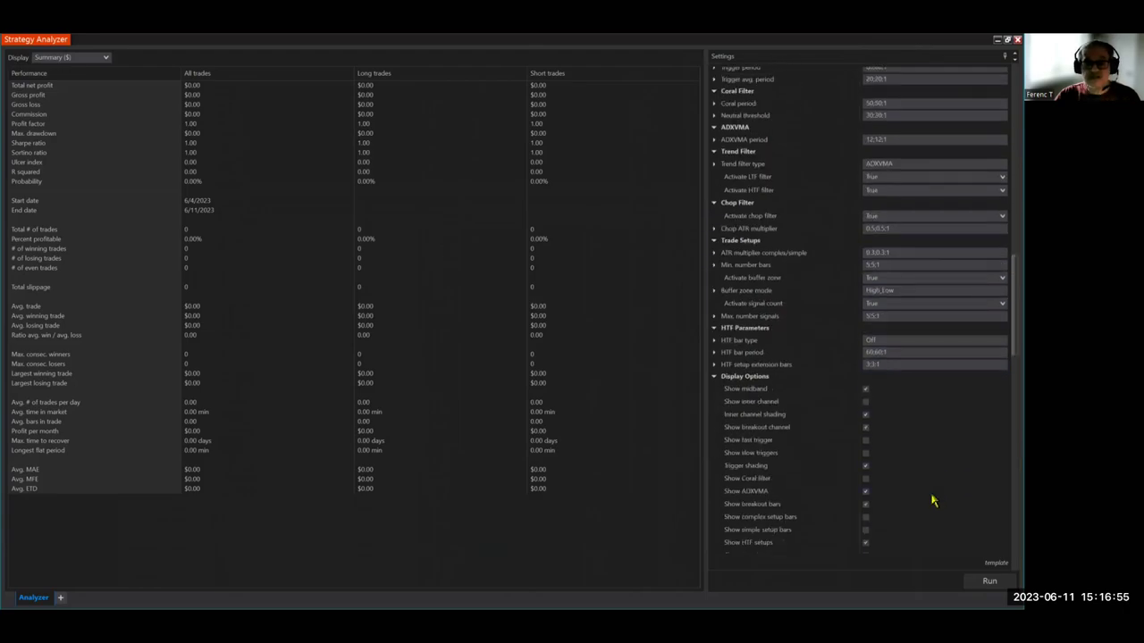
scroll(931, 502, down, 3)
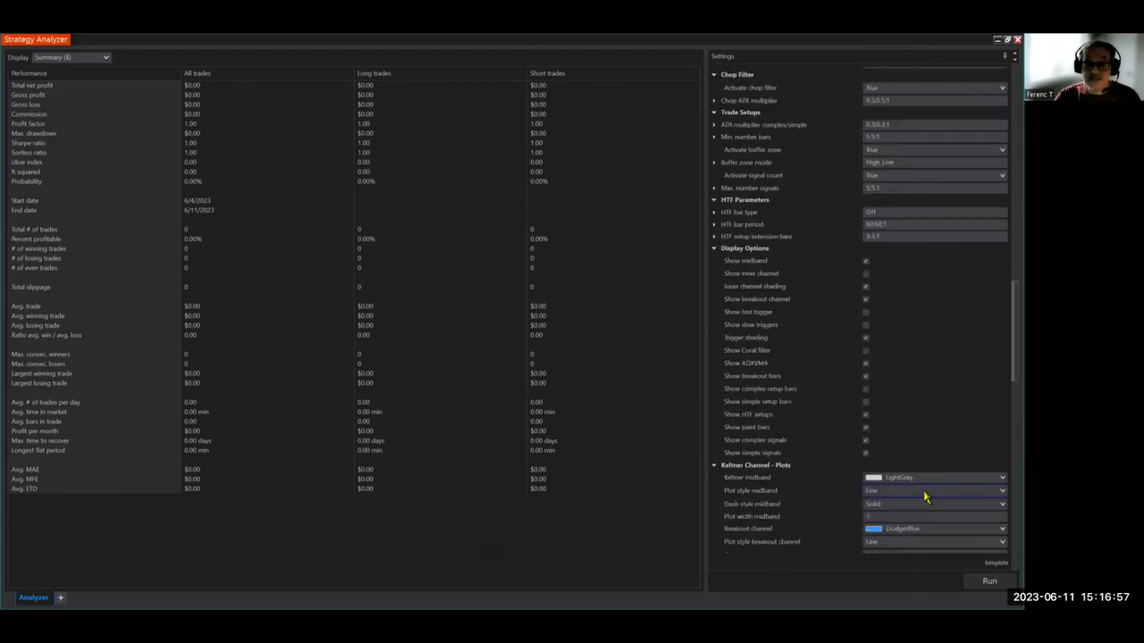
scroll(915, 455, down, 3)
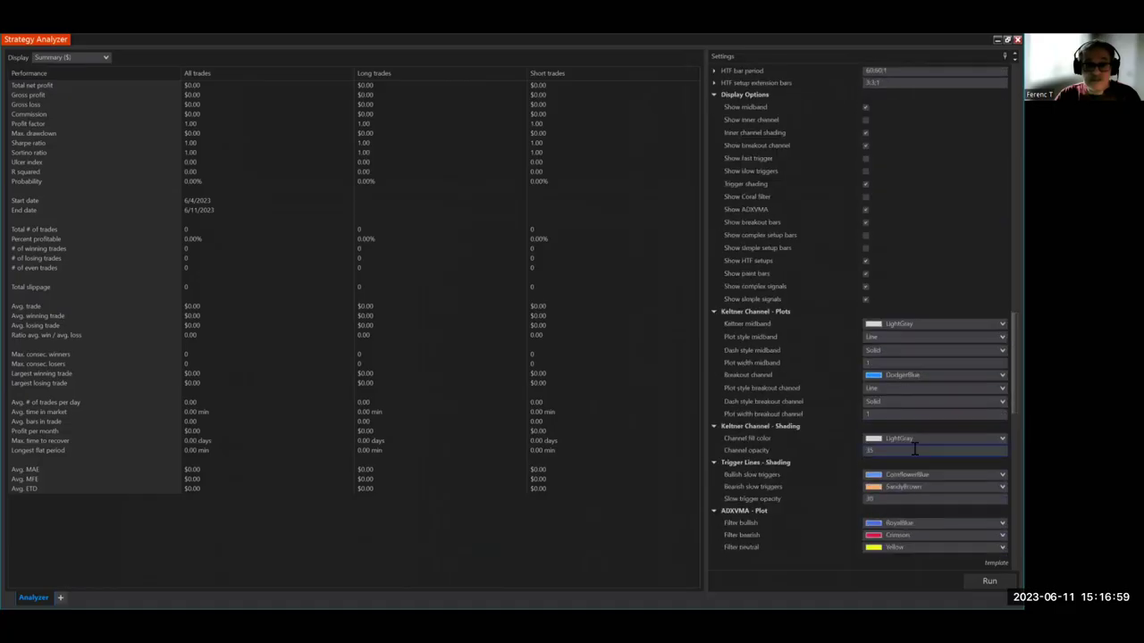
scroll(913, 459, down, 3)
scroll(911, 466, down, 1)
scroll(909, 469, down, 10)
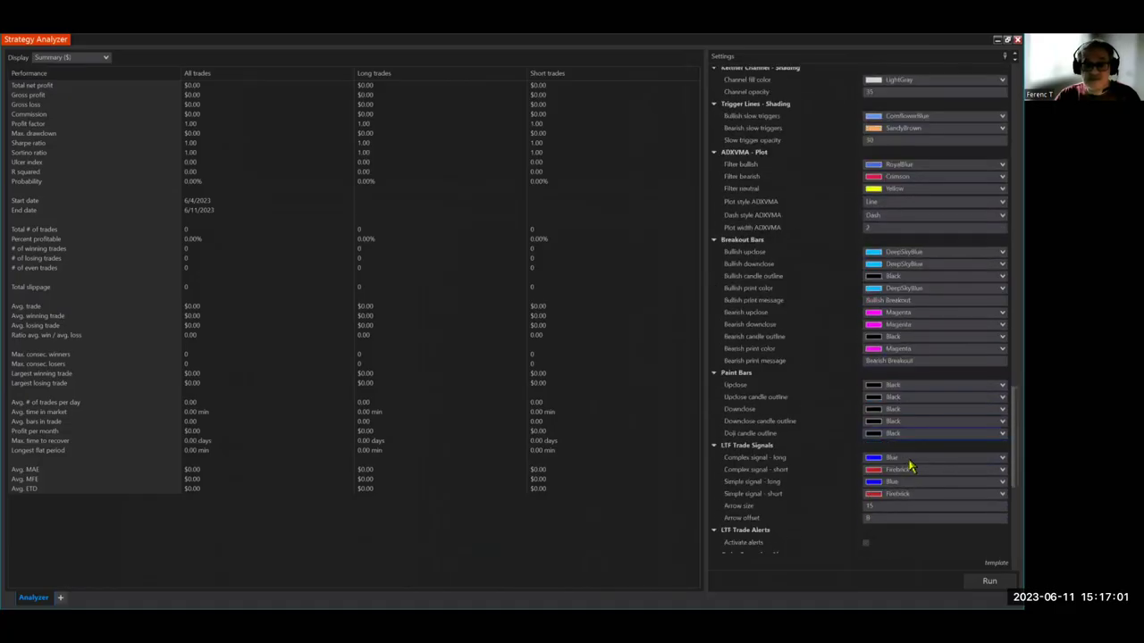
scroll(907, 473, down, 3)
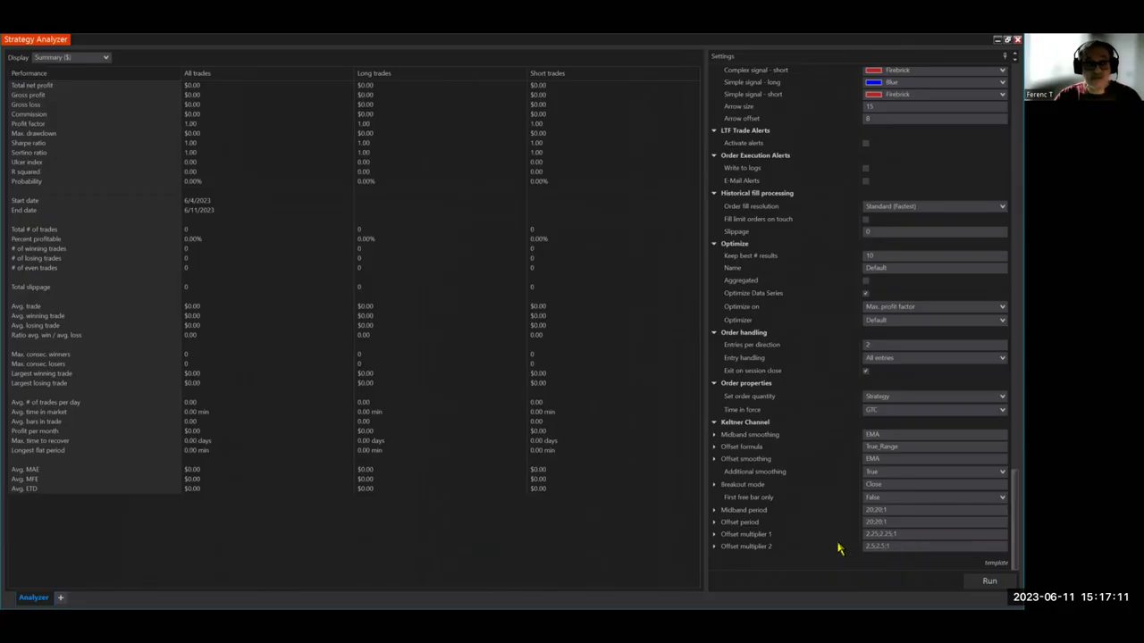
Run the optimization of the strategy with the configured settings
click(999, 583)
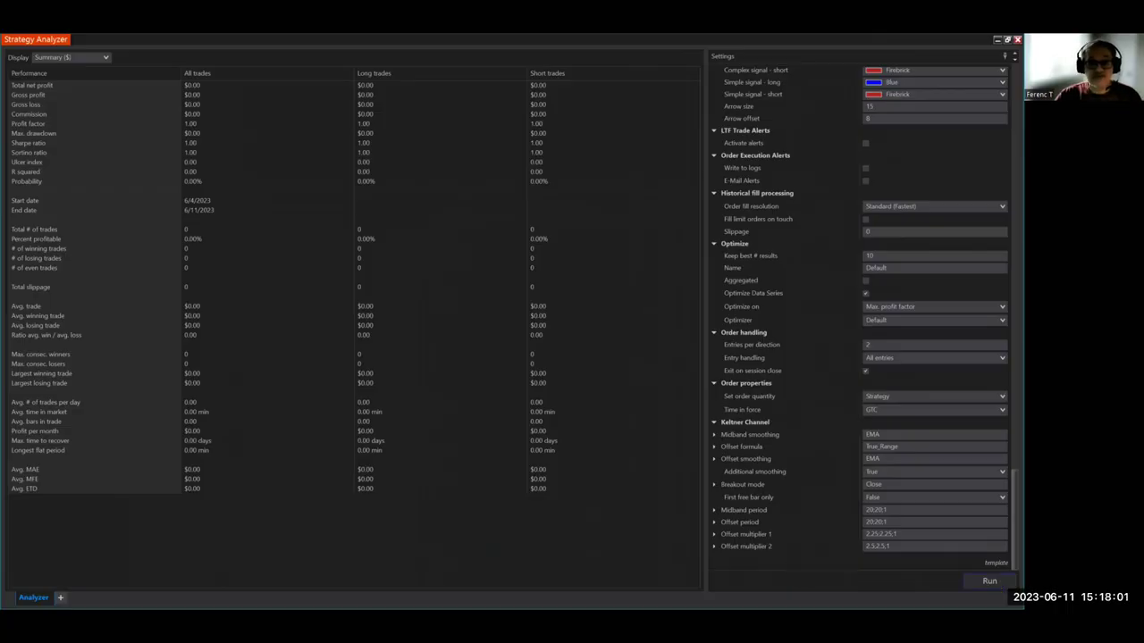
click(989, 581)
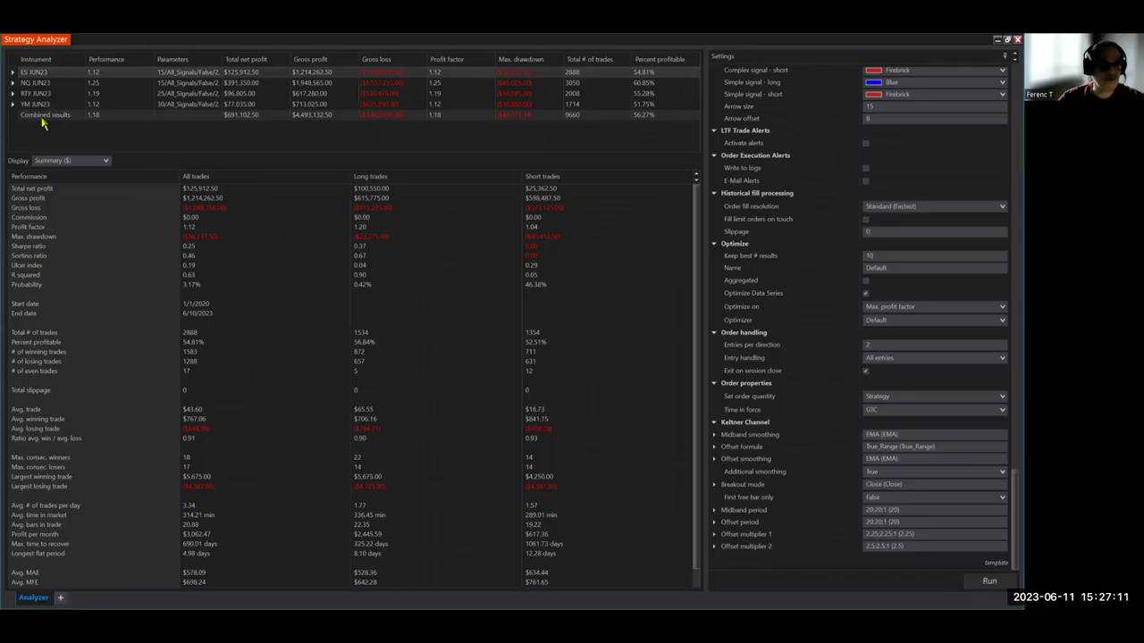
Compare the instruments by sorting the optimization results on Performance in both directions, finishing with the highest value first
click(103, 63)
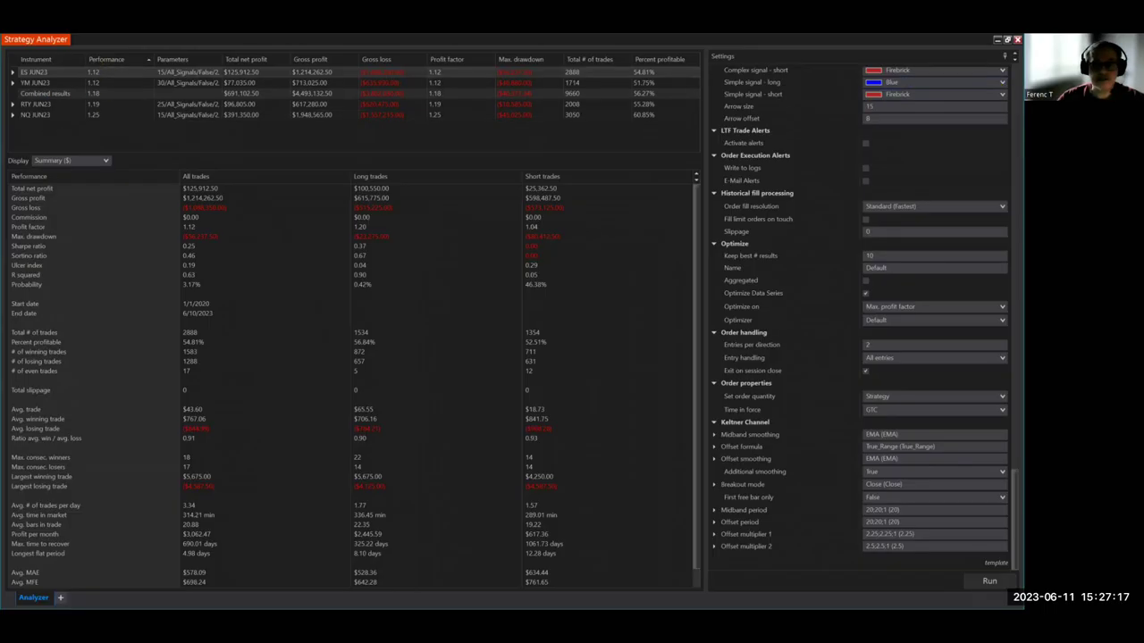
scroll(1001, 81, up, 15)
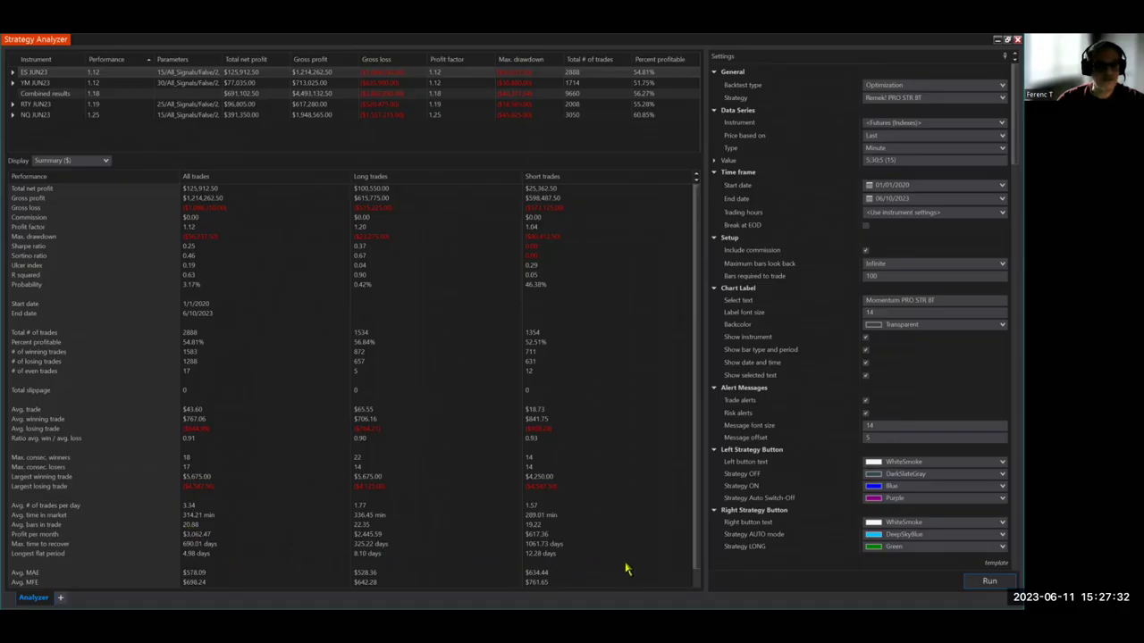
scroll(616, 569, down, 1)
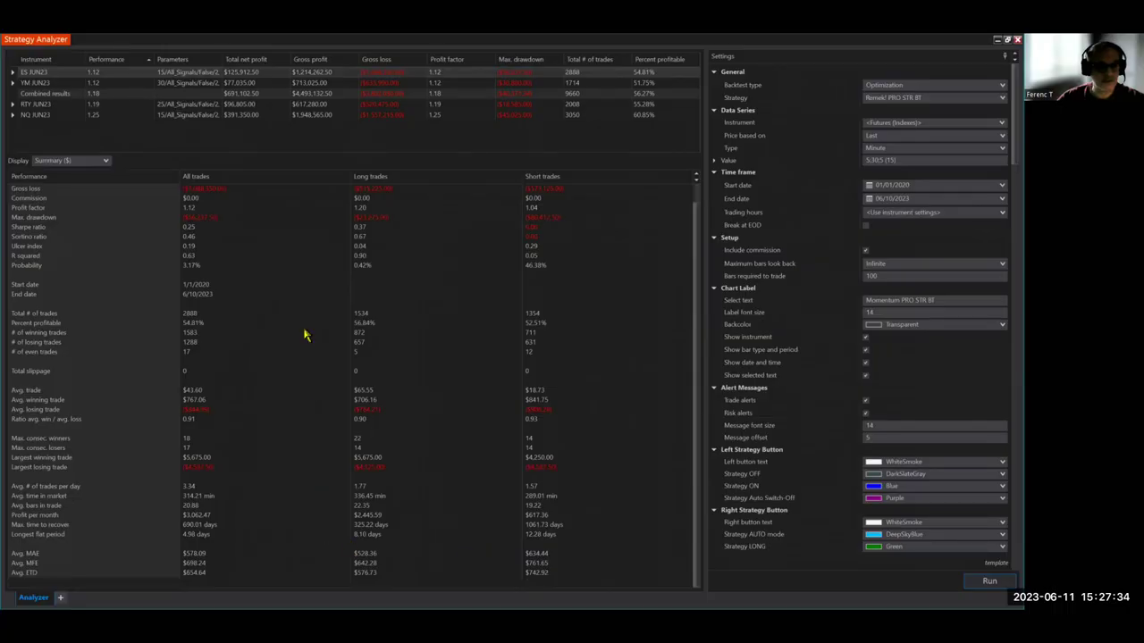
scroll(597, 519, up, 1)
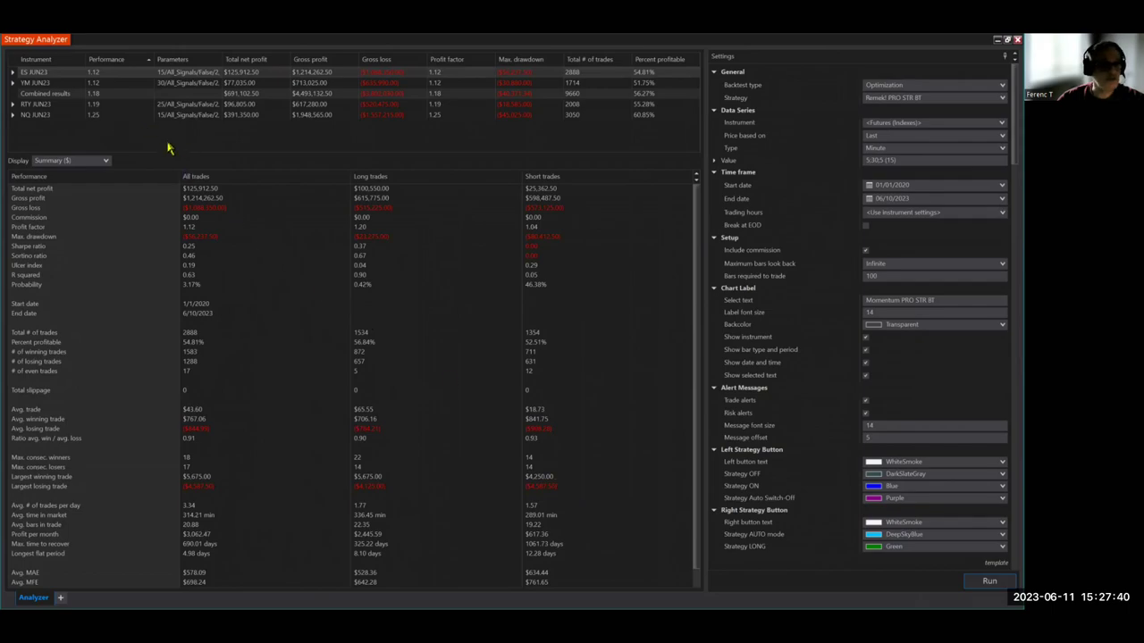
click(108, 60)
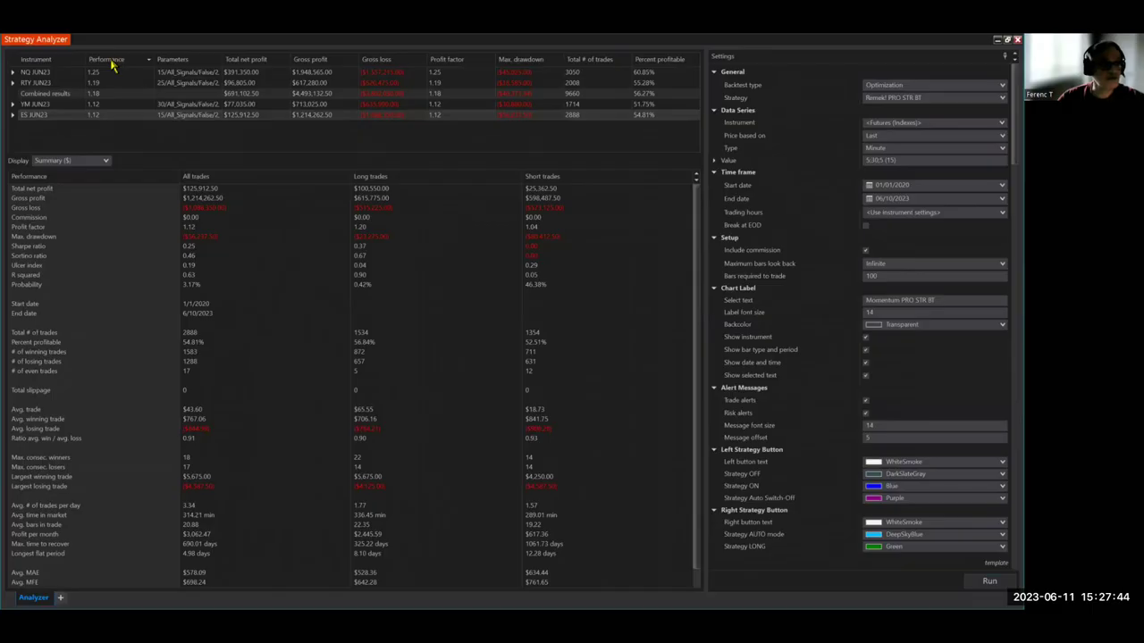
click(108, 60)
click(107, 60)
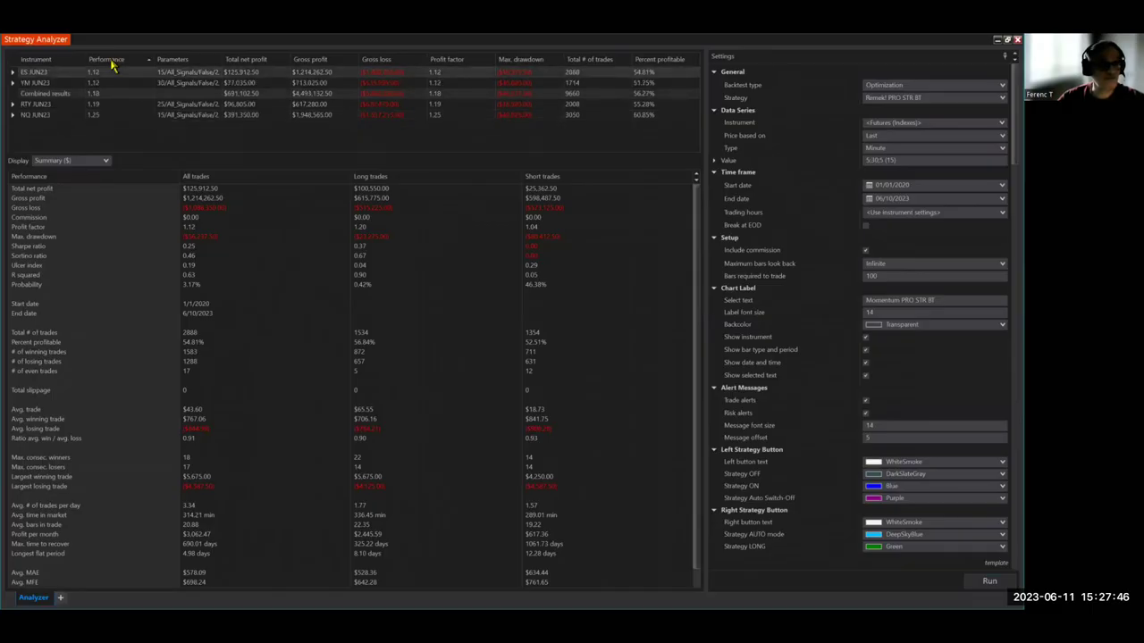
click(110, 60)
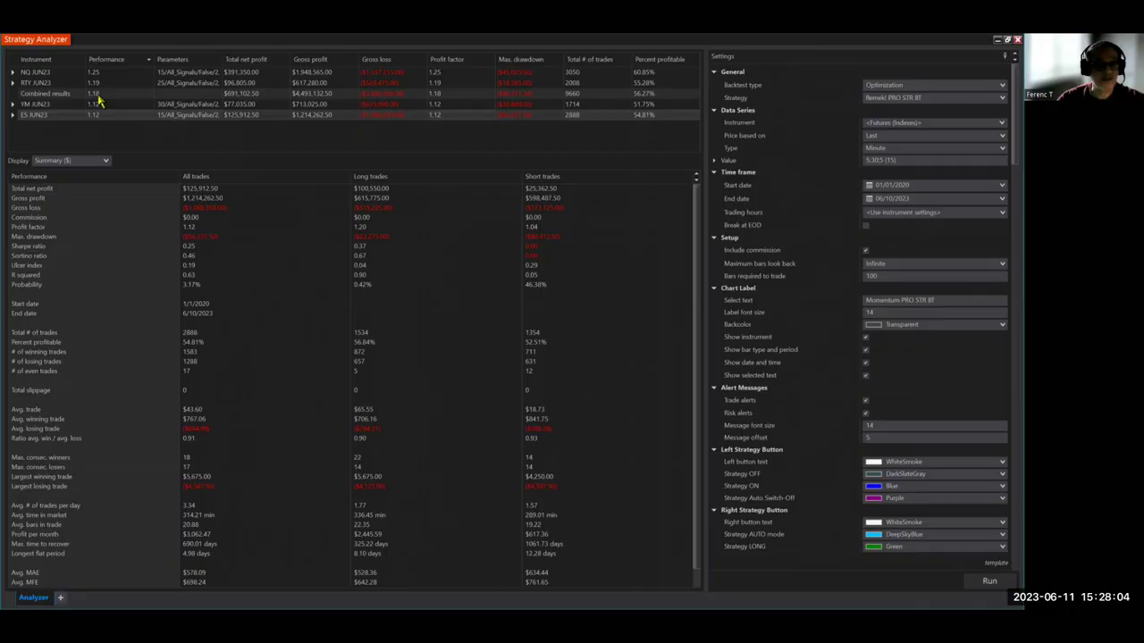
Sort the optimization results by Total # of trades in both directions, finishing with the lowest count first
click(586, 61)
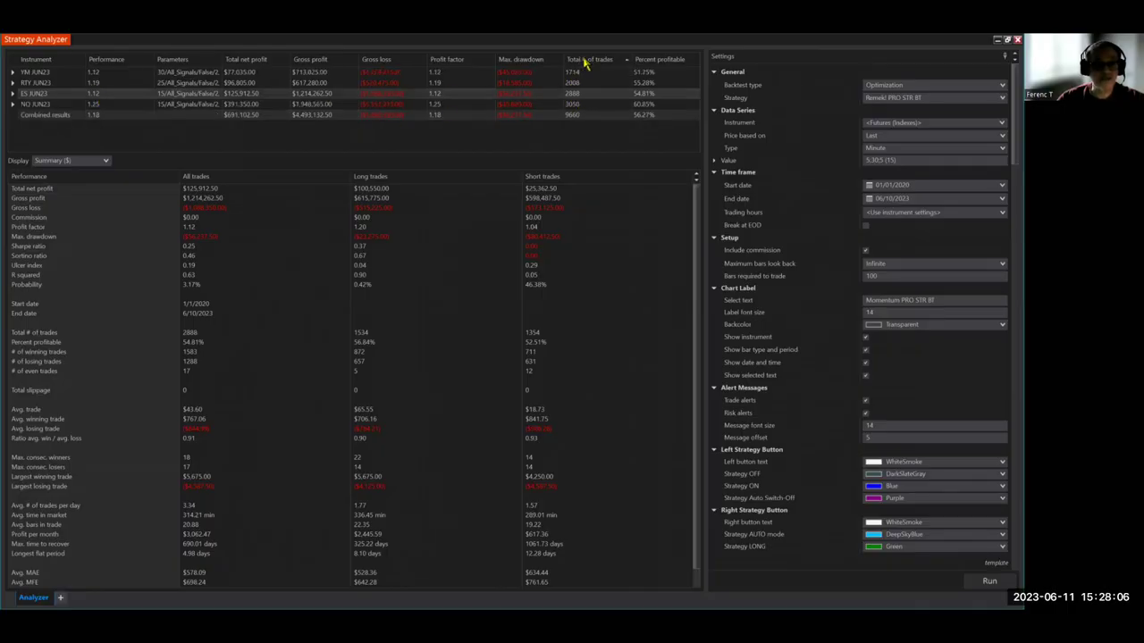
click(586, 60)
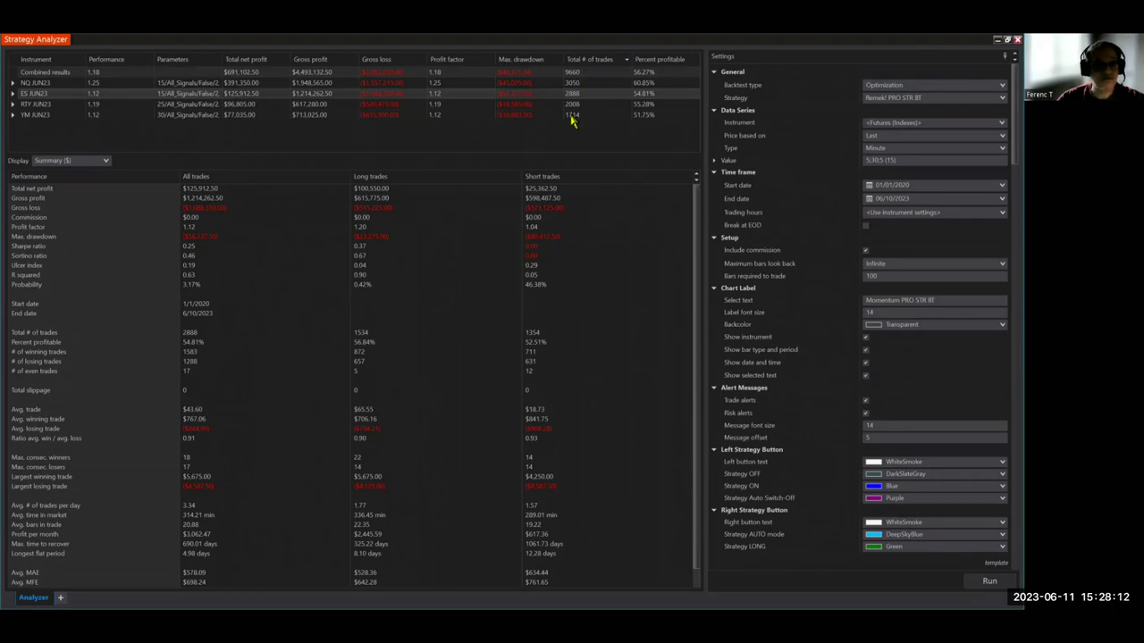
click(576, 63)
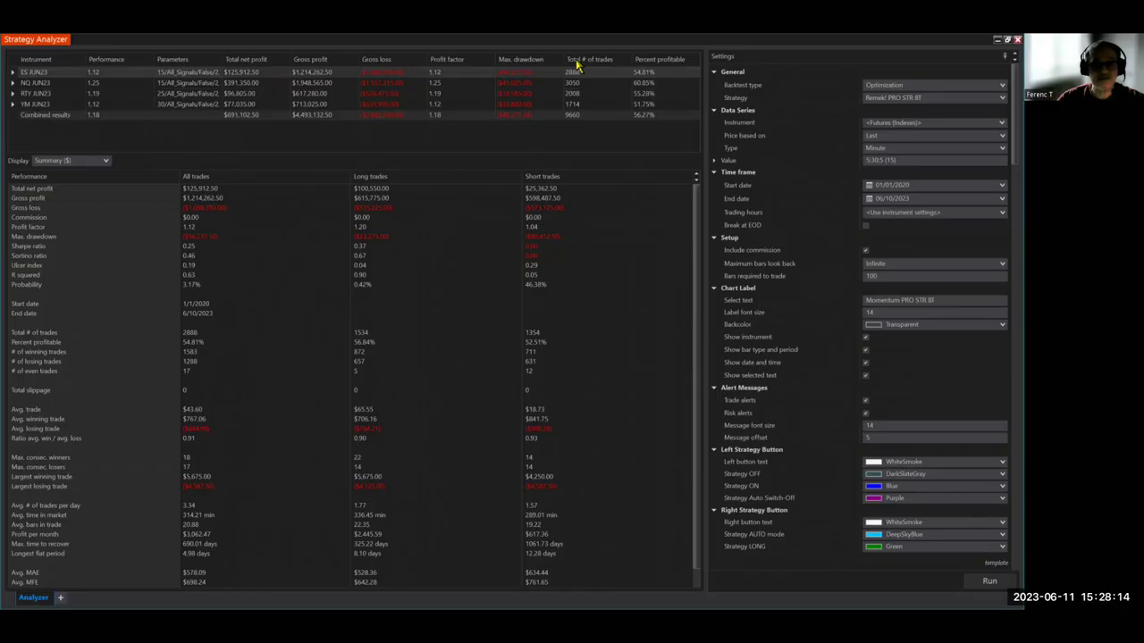
click(576, 62)
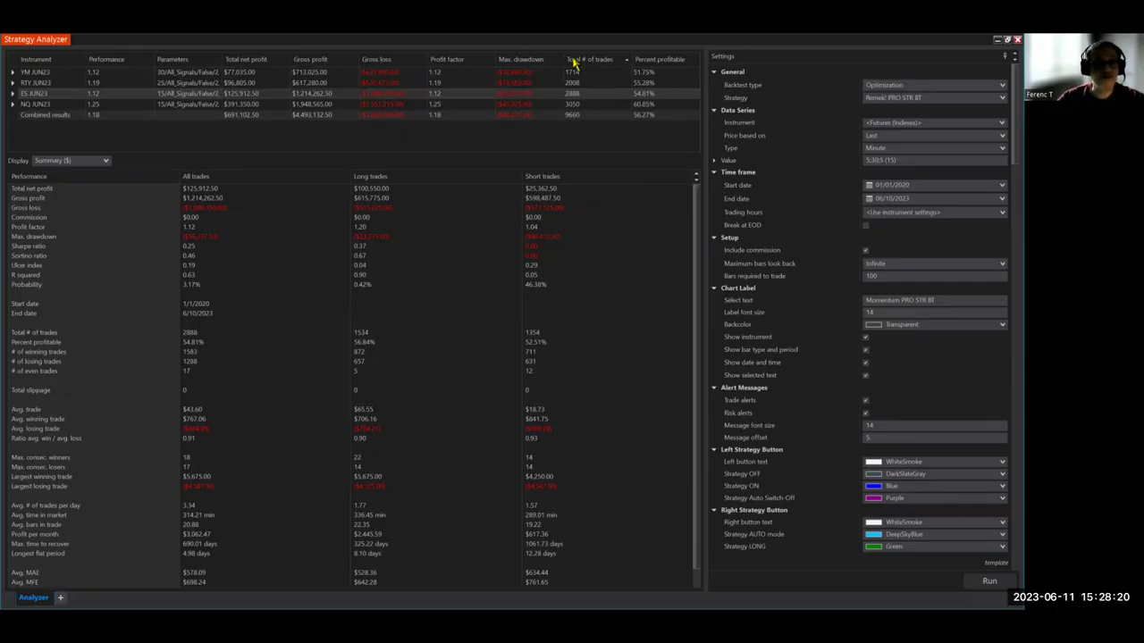
Sort the optimization results by Instrument and then by Percent profitable with the highest percentage first
click(61, 62)
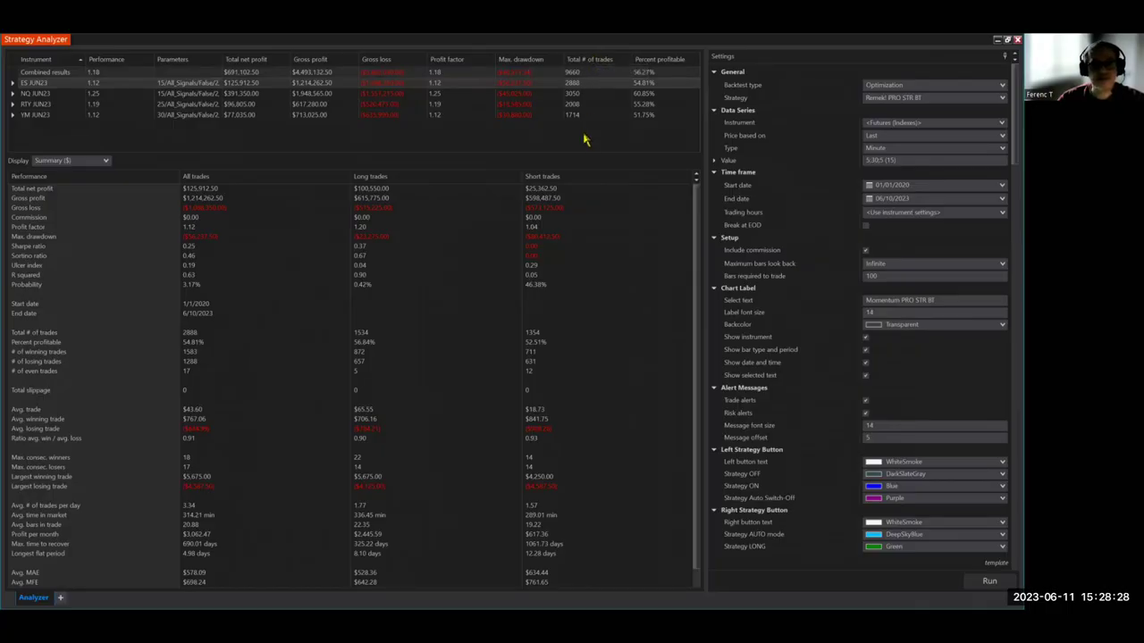
click(654, 61)
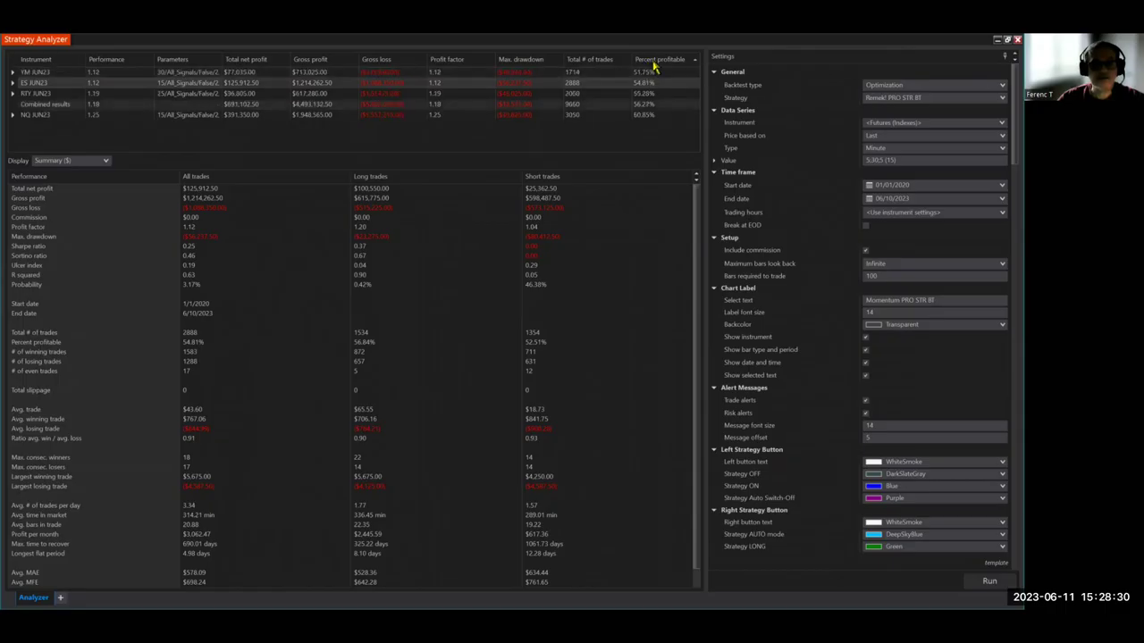
click(655, 61)
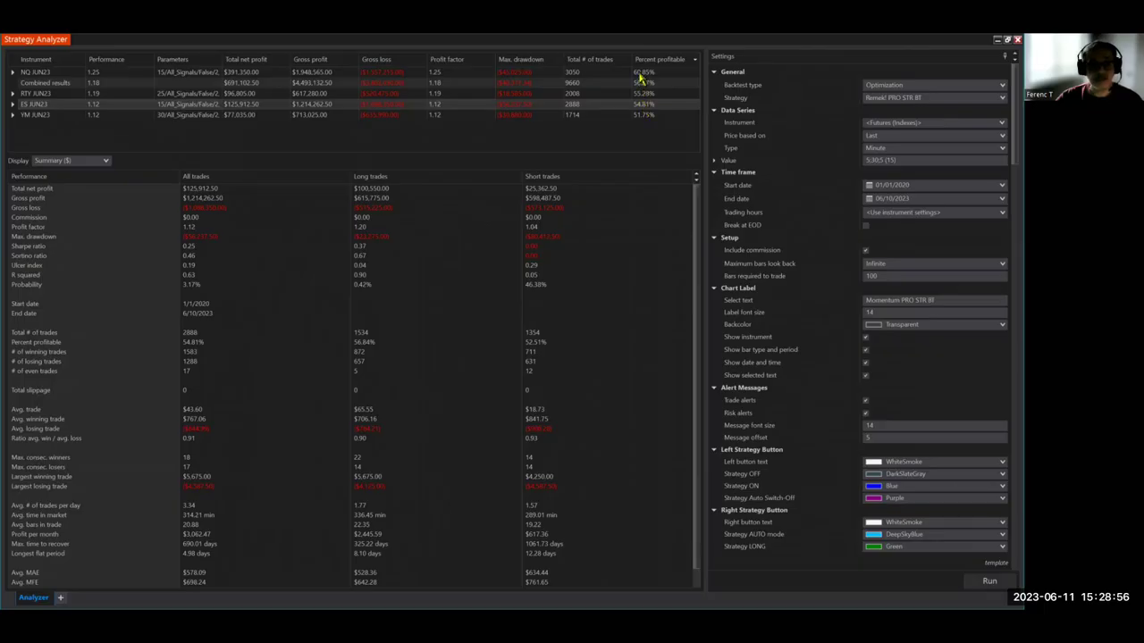
Show the Analysis display for the NQ JUN23 result and enlarge its Cumulative Net Profit graph
click(642, 72)
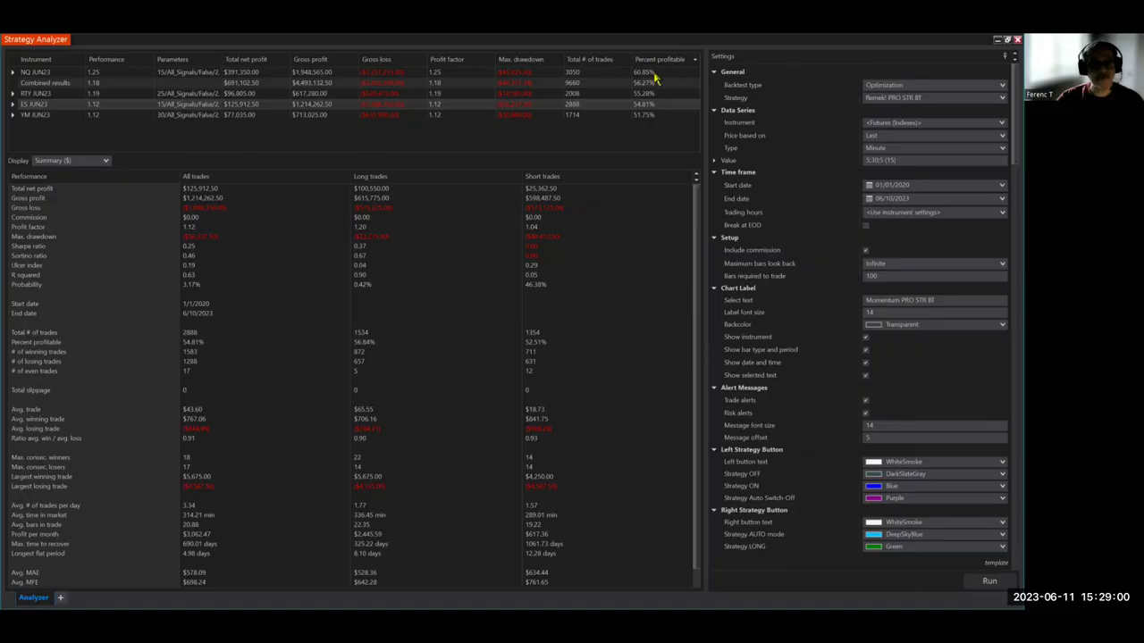
click(653, 75)
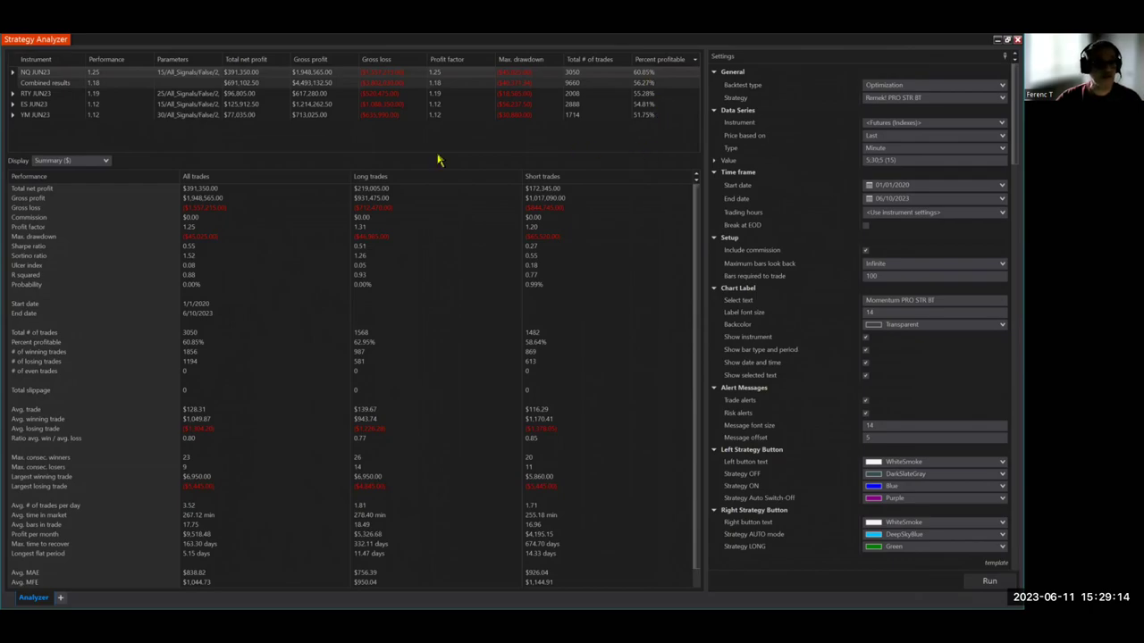
click(107, 164)
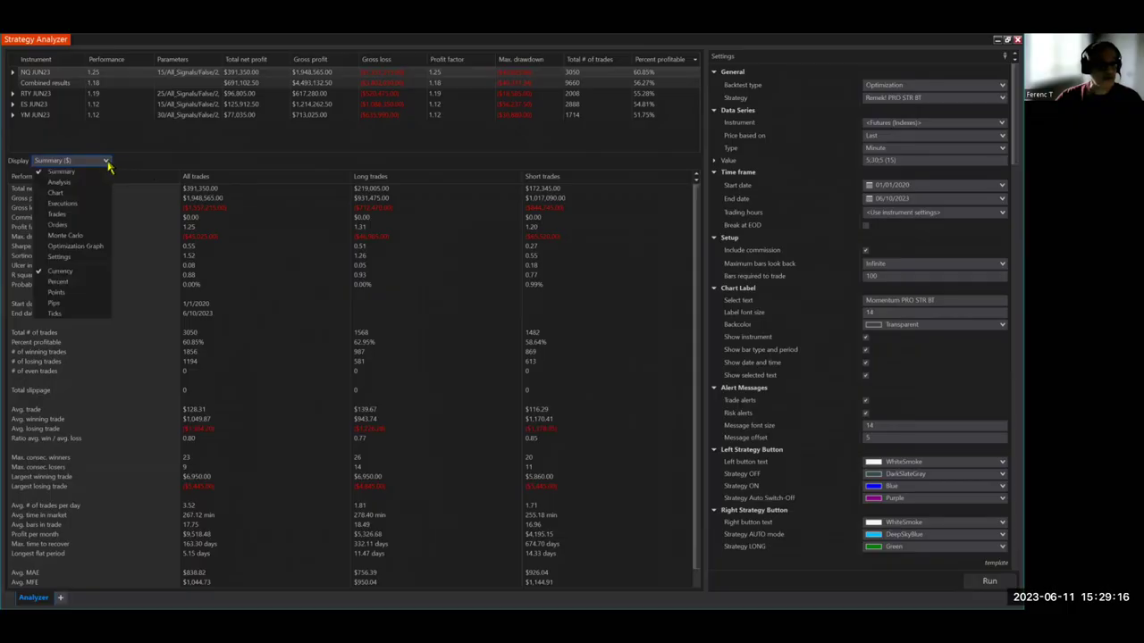
click(63, 182)
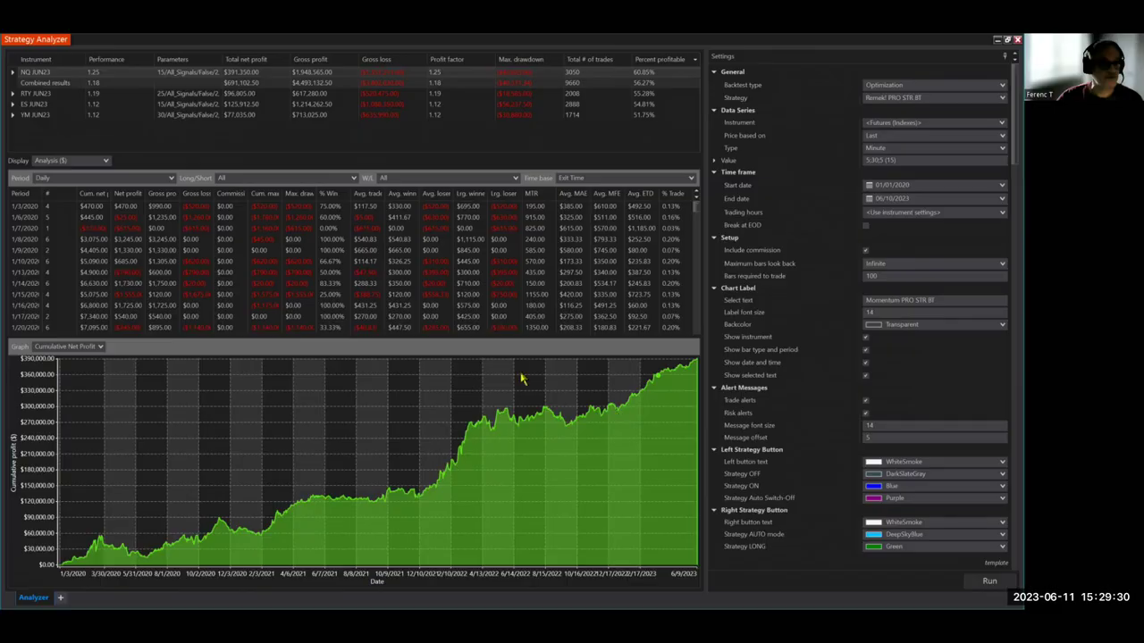
drag(348, 334, 344, 297)
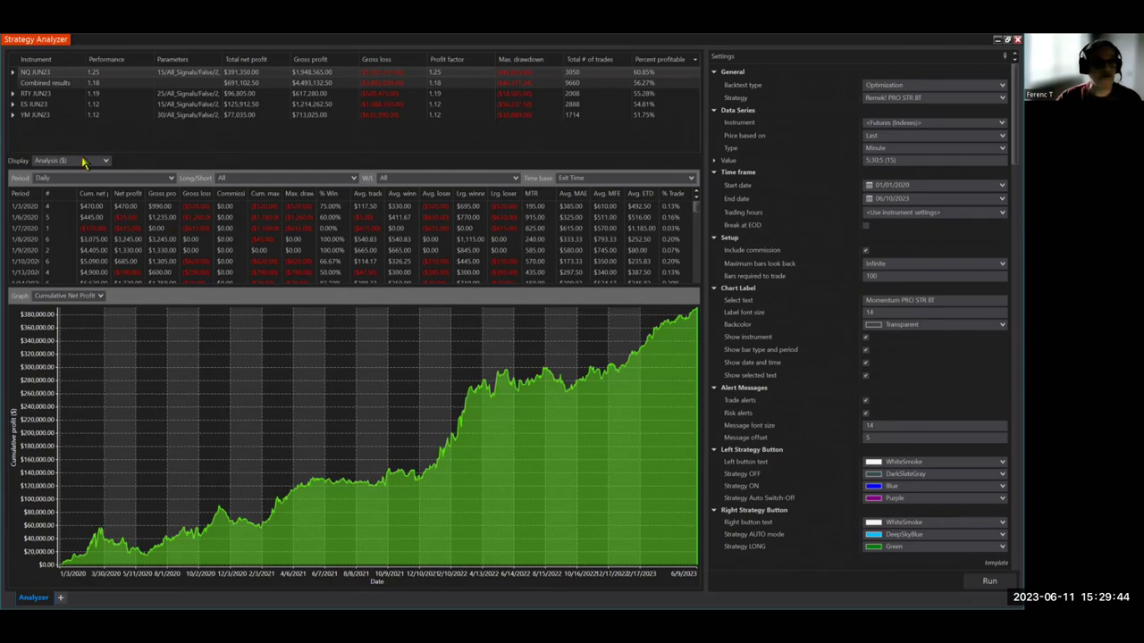
click(107, 161)
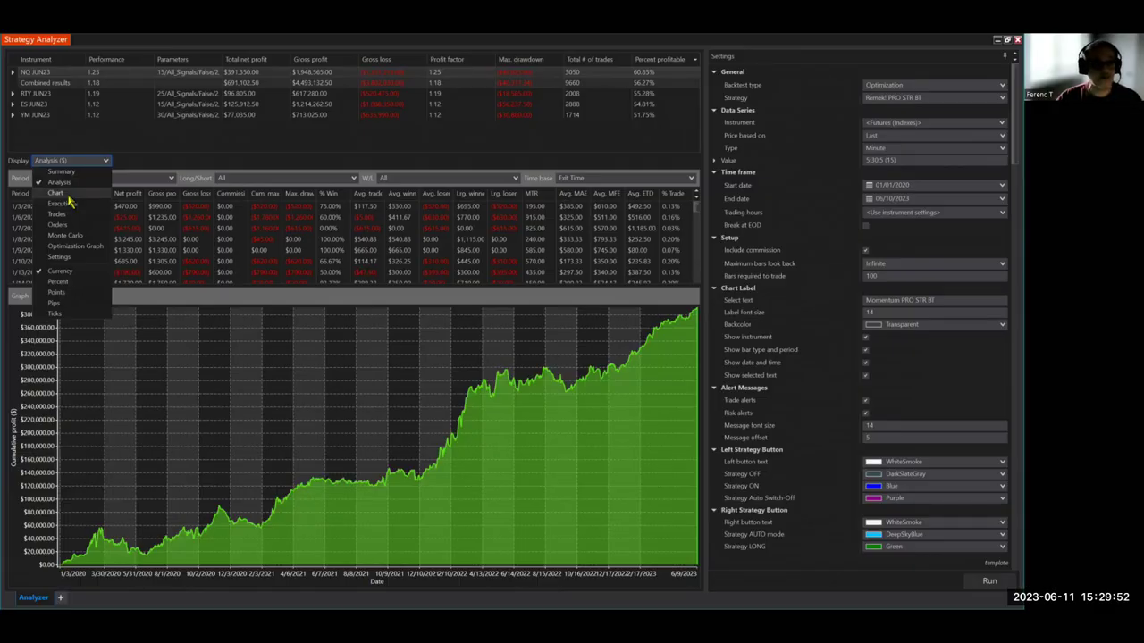
click(131, 153)
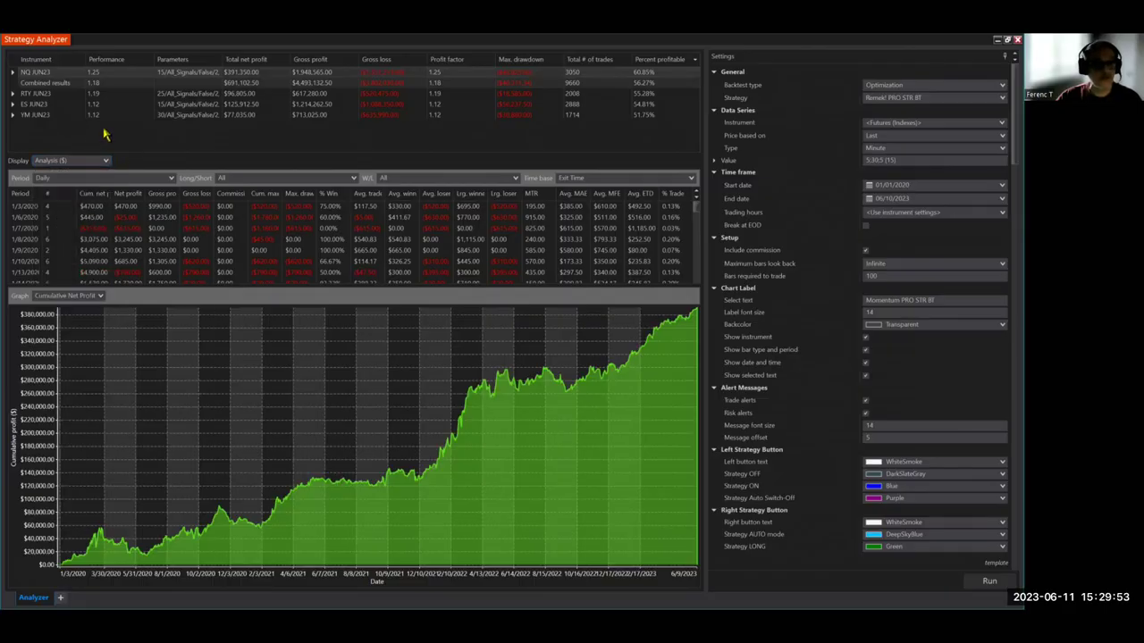
Examine the Cumulative Net Profit graphs of the RTY JUN23, ES JUN23 and YM JUN23 results, including their drawdown periods
click(32, 93)
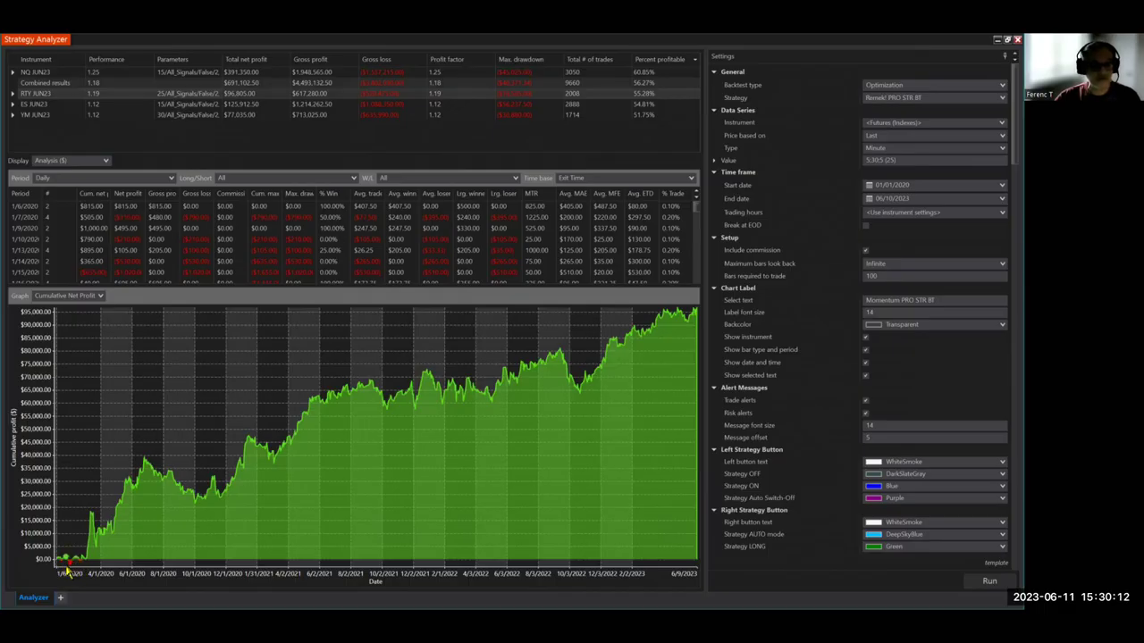
mouse_move(72, 569)
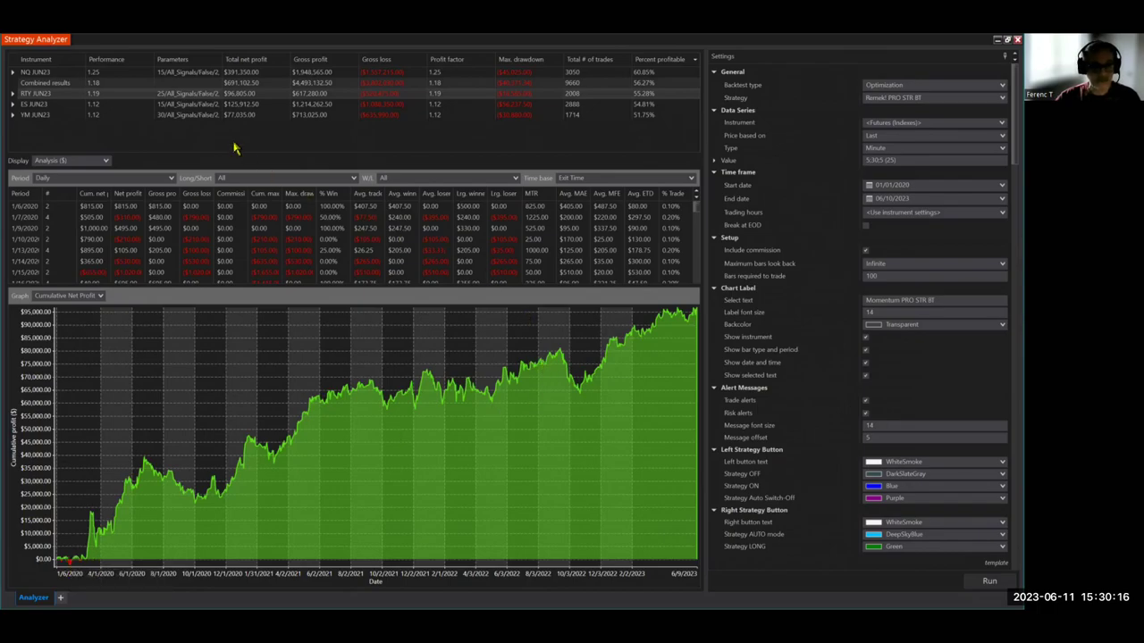
click(41, 105)
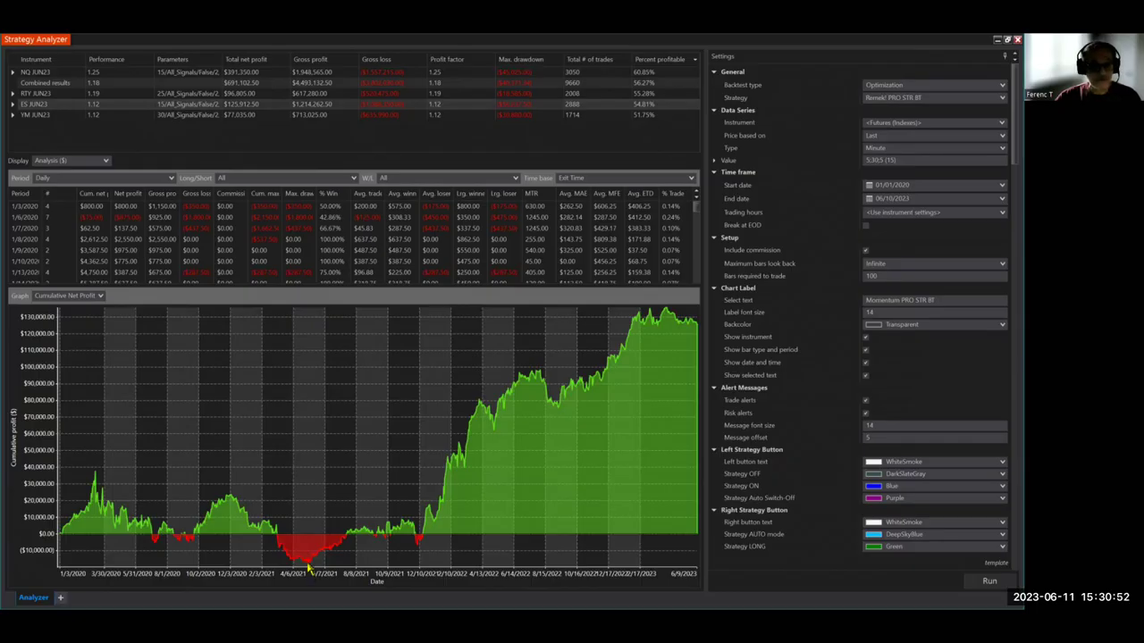
mouse_move(308, 567)
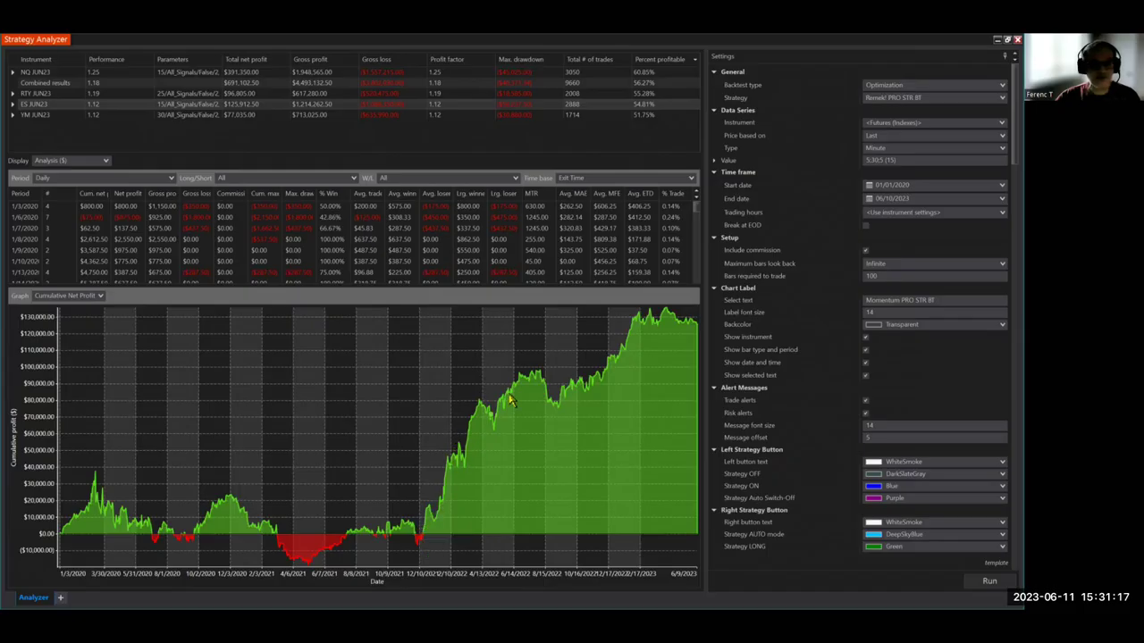
mouse_move(421, 542)
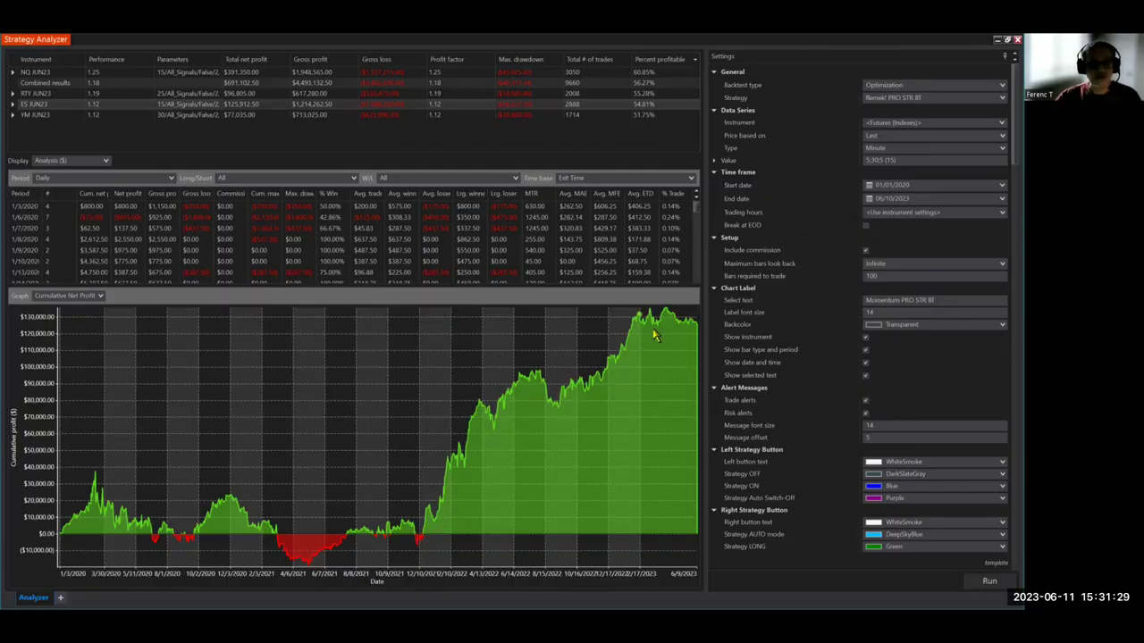
mouse_move(686, 328)
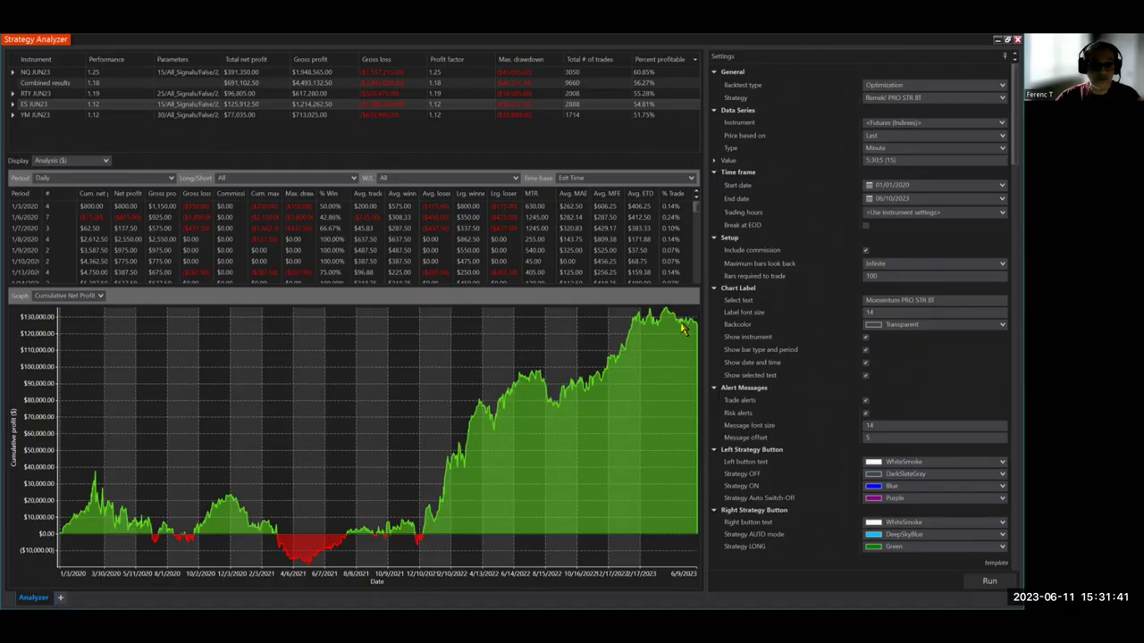
mouse_move(123, 533)
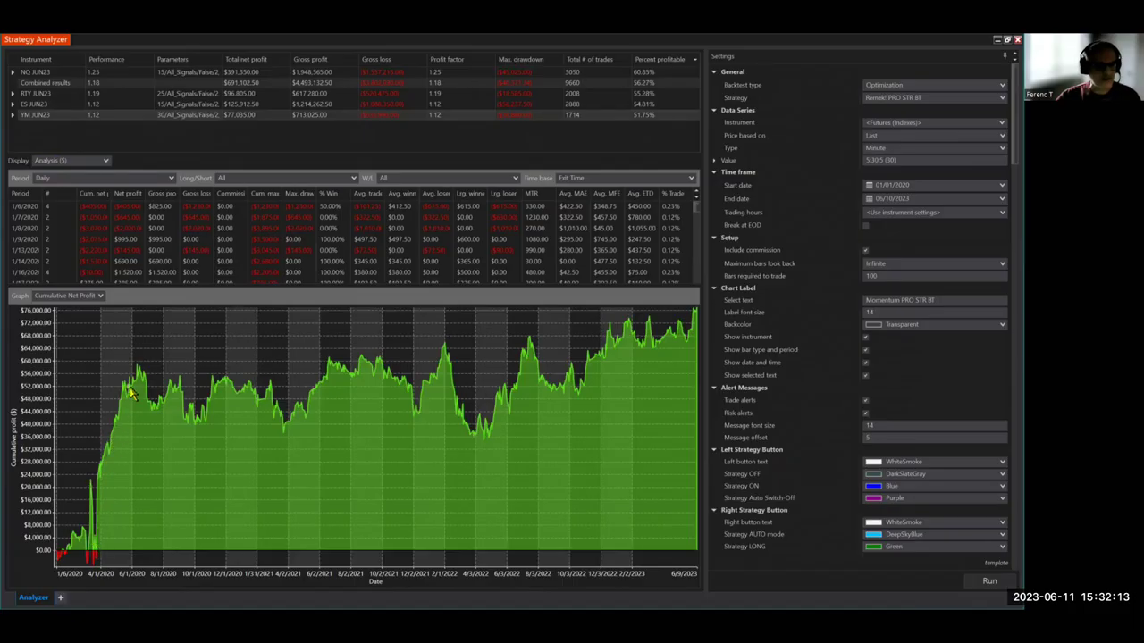
mouse_move(138, 369)
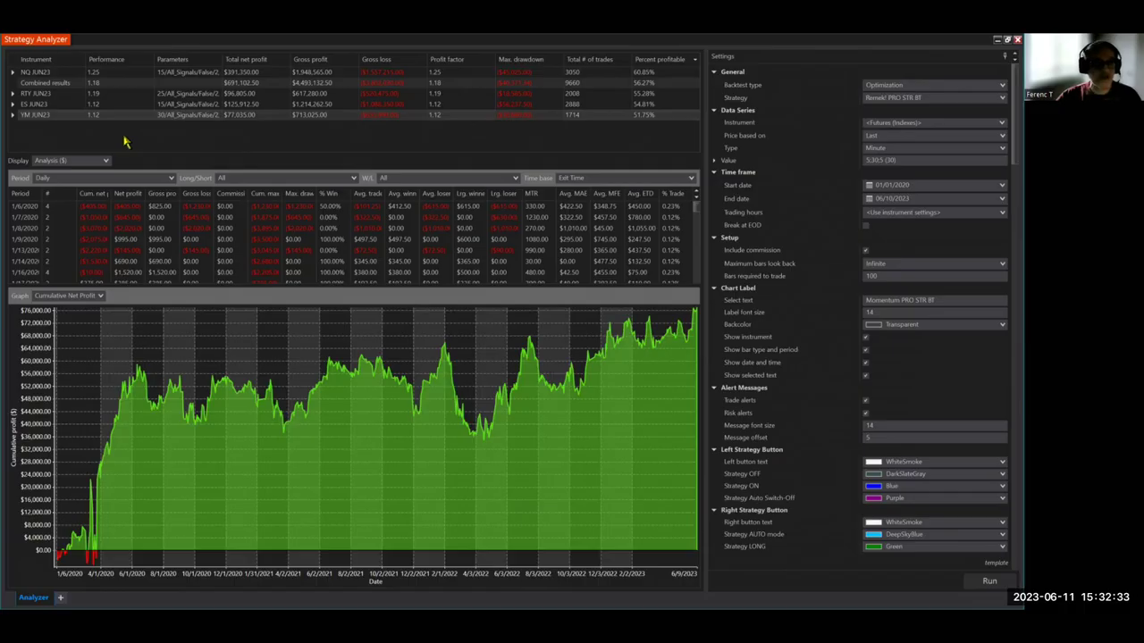
Compare the NQ JUN23 and RTY JUN23 cumulative profit curves, reading points along the RTY curve in 2021 and 2022
click(43, 69)
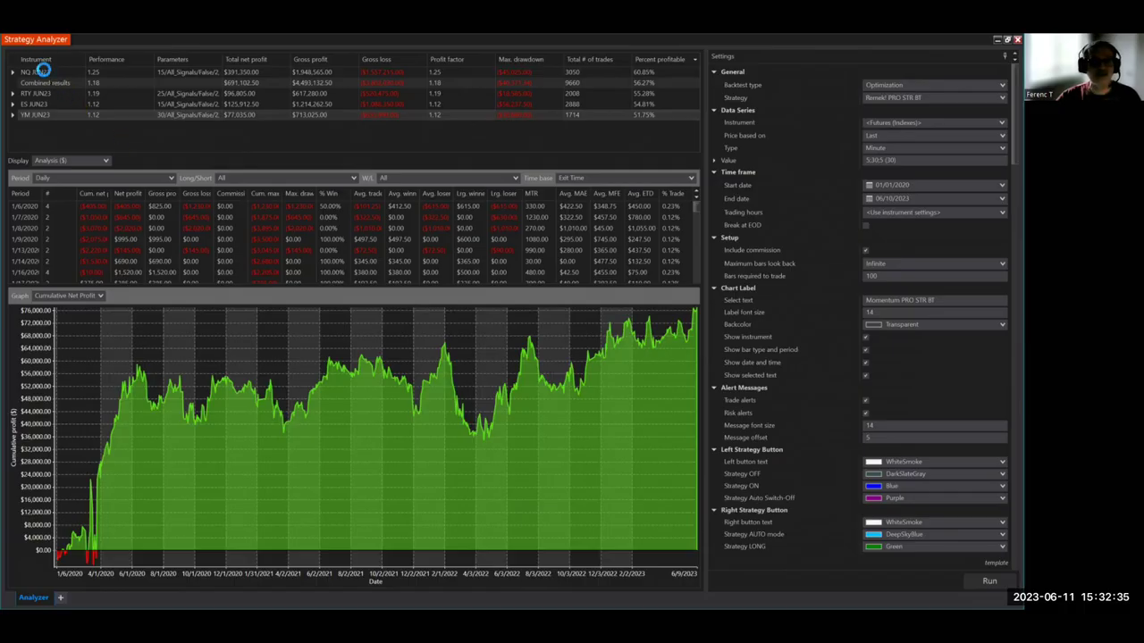
click(40, 92)
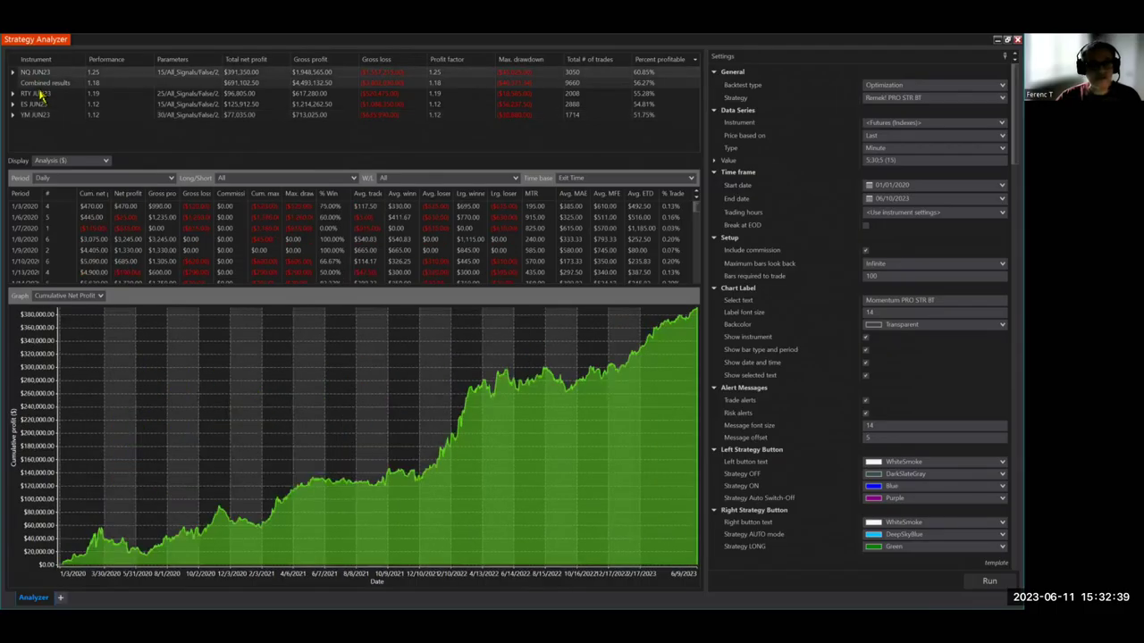
click(40, 93)
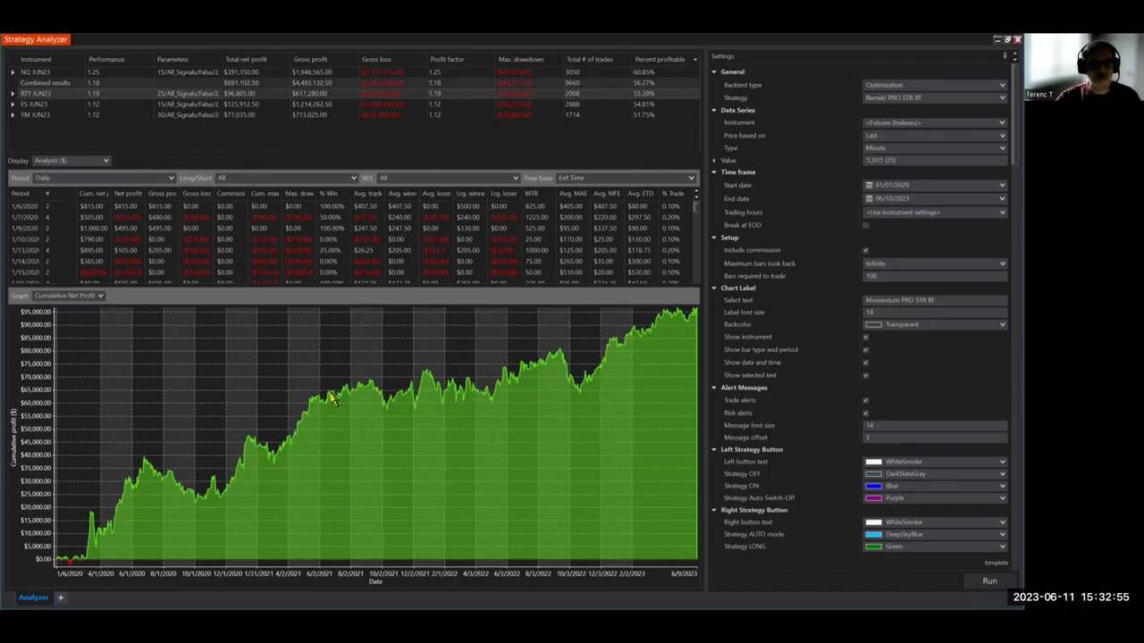
mouse_move(477, 408)
mouse_move(331, 399)
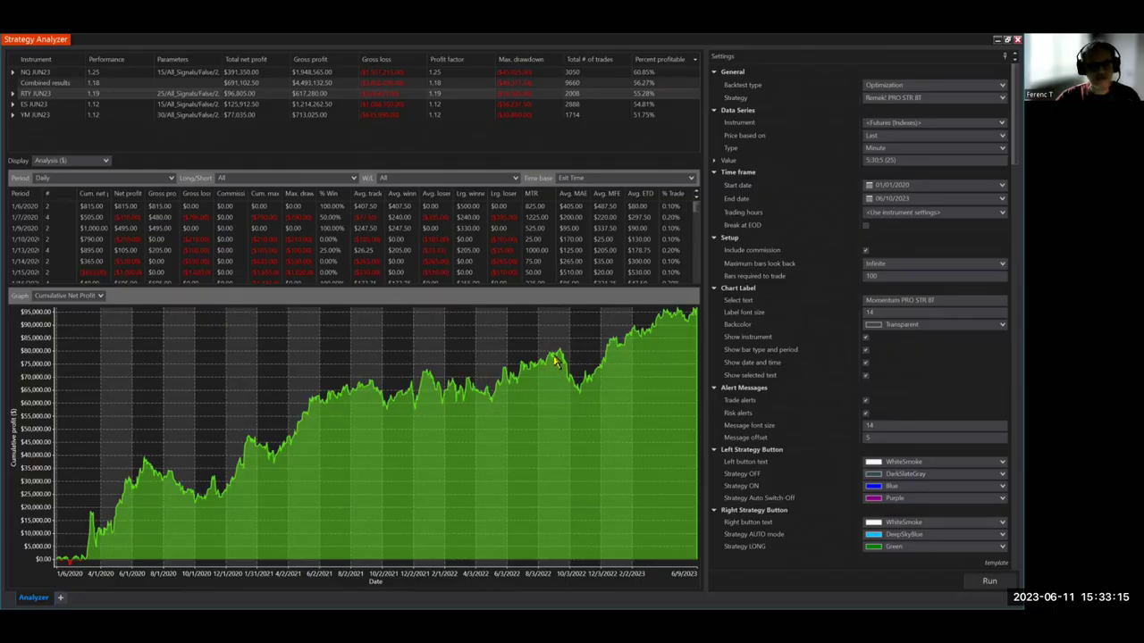
mouse_move(554, 361)
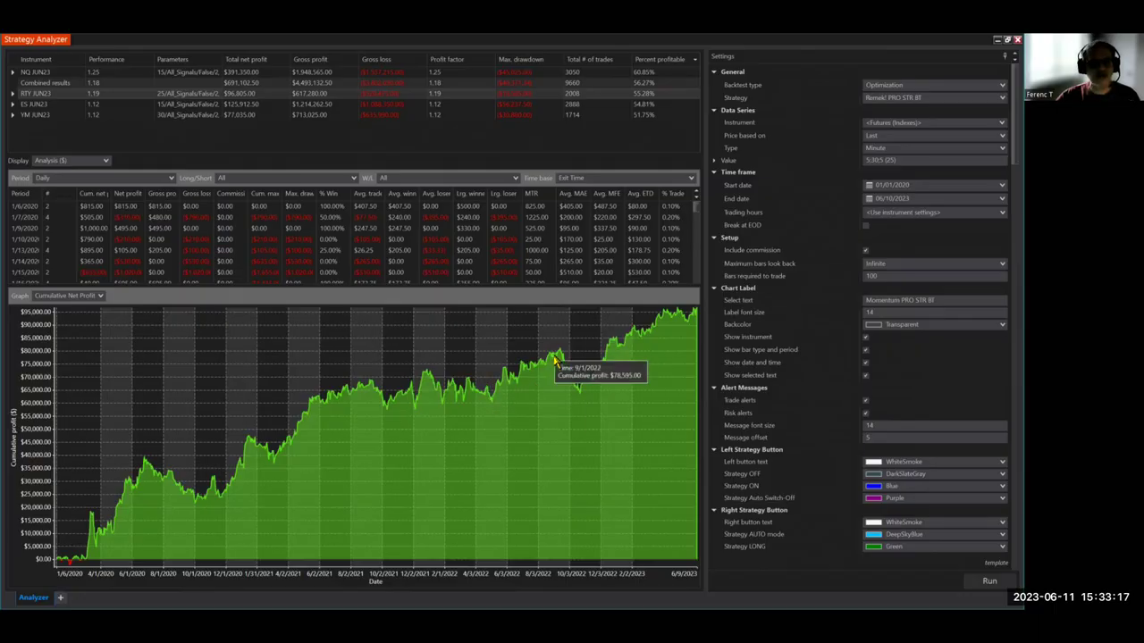
Check the ES JUN23 graph and the Combined results summary, and return NQ JUN23 to the Analysis display
click(35, 108)
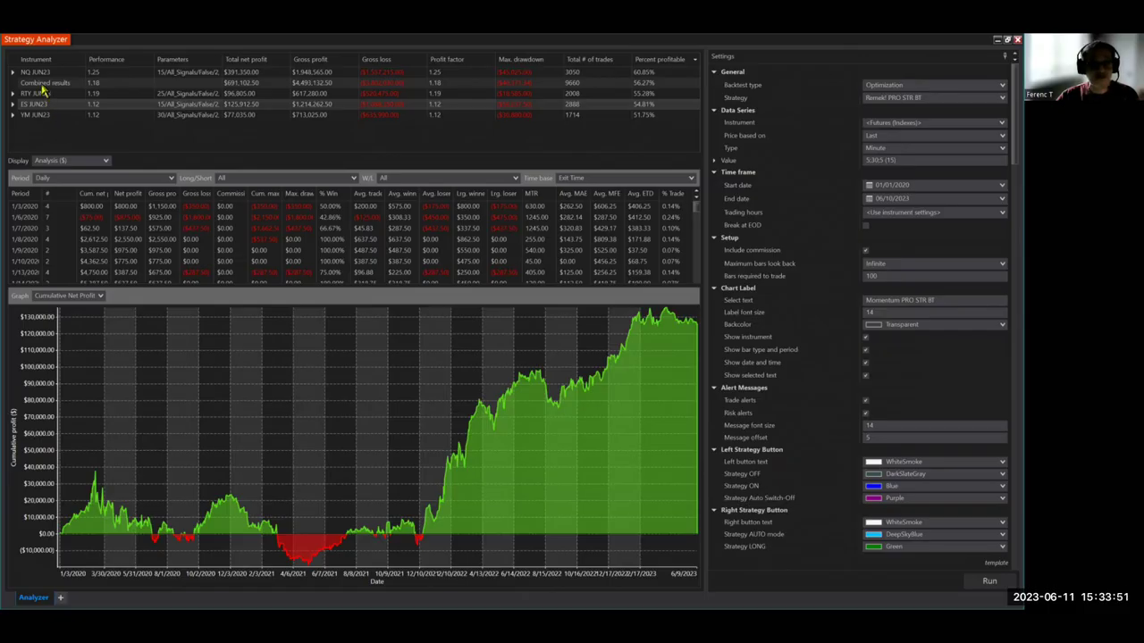
click(131, 143)
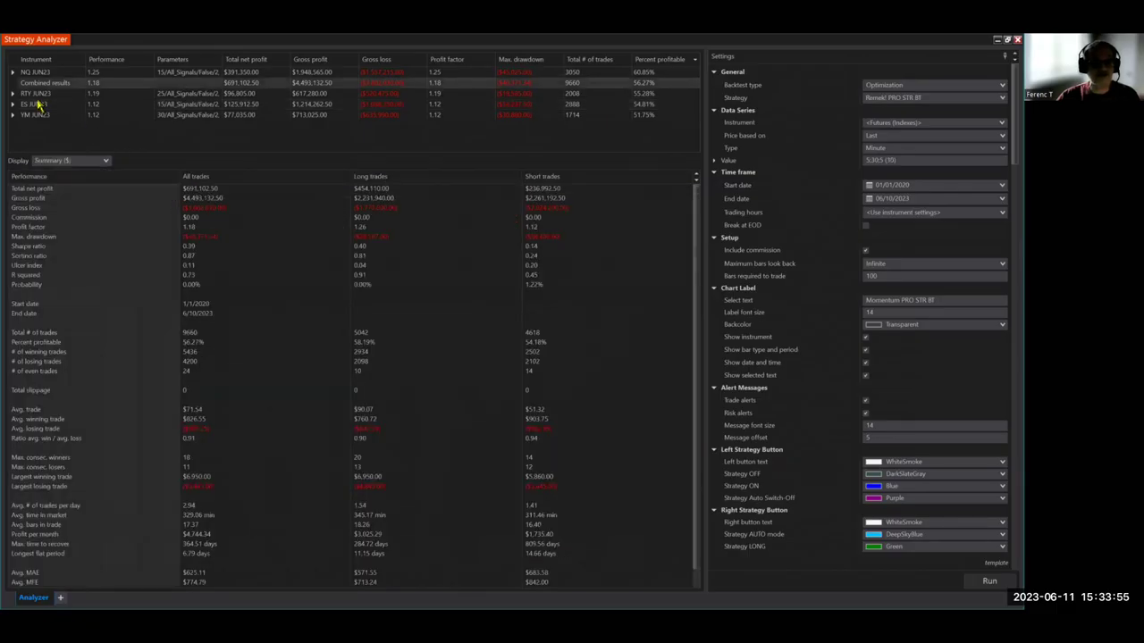
click(106, 161)
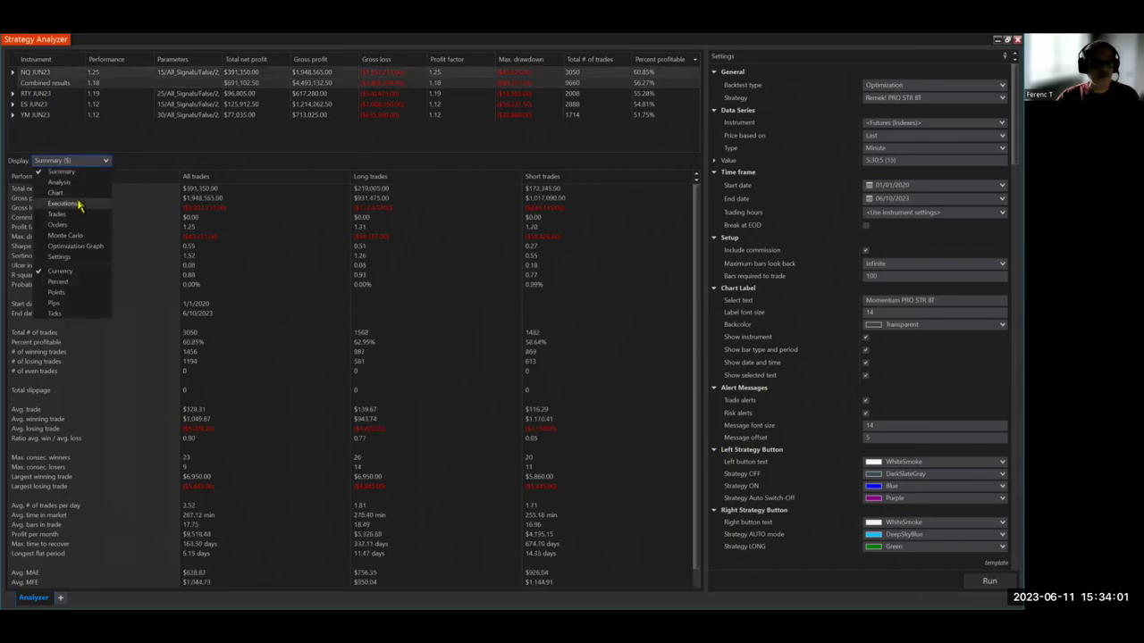
click(77, 182)
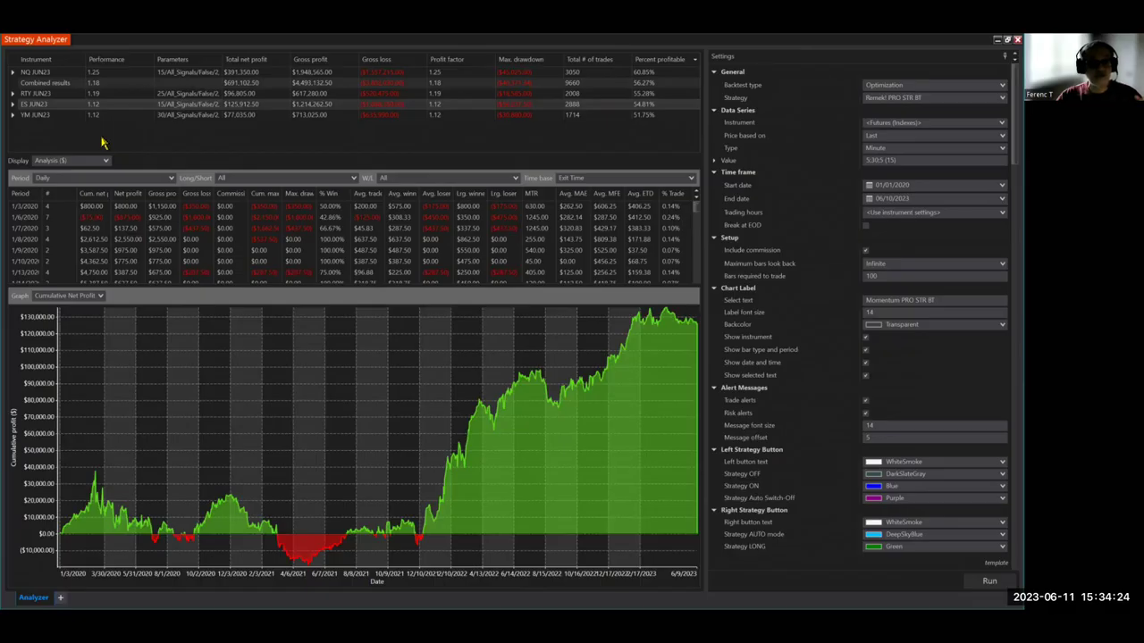
Compare the cumulative profit curves of YM JUN23 and ES JUN23 with that of NQ JUN23
click(36, 115)
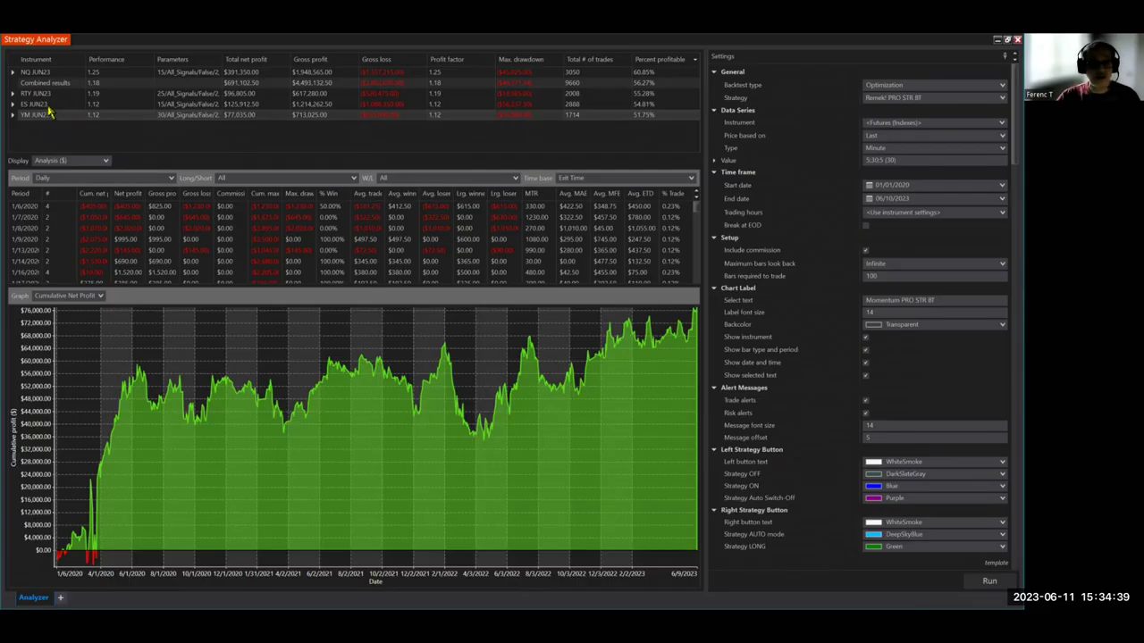
click(48, 104)
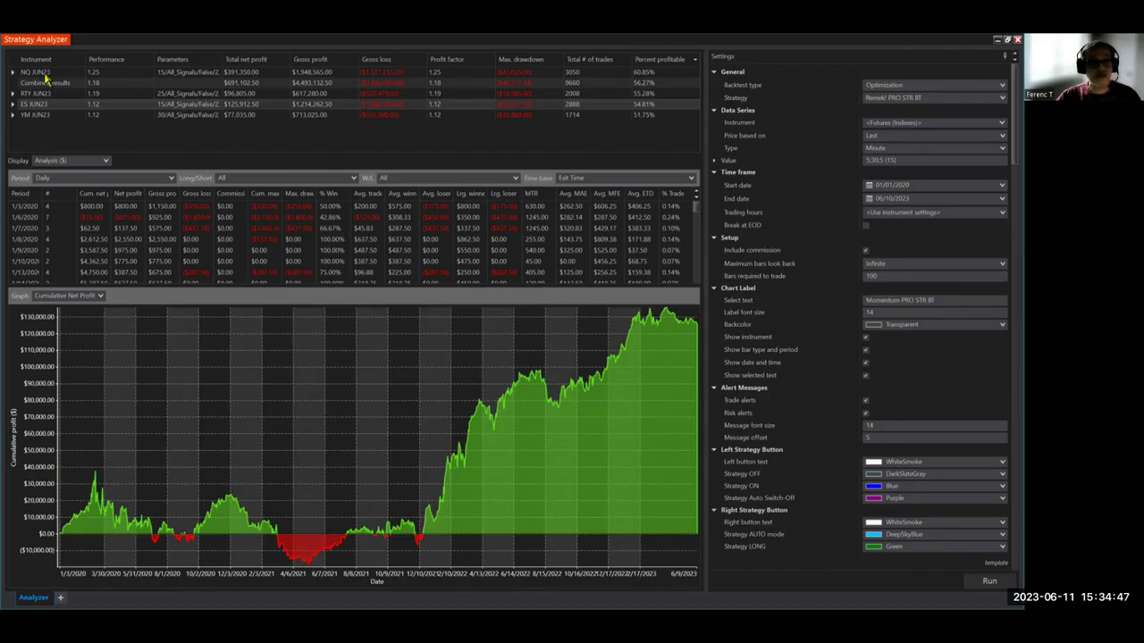
click(42, 74)
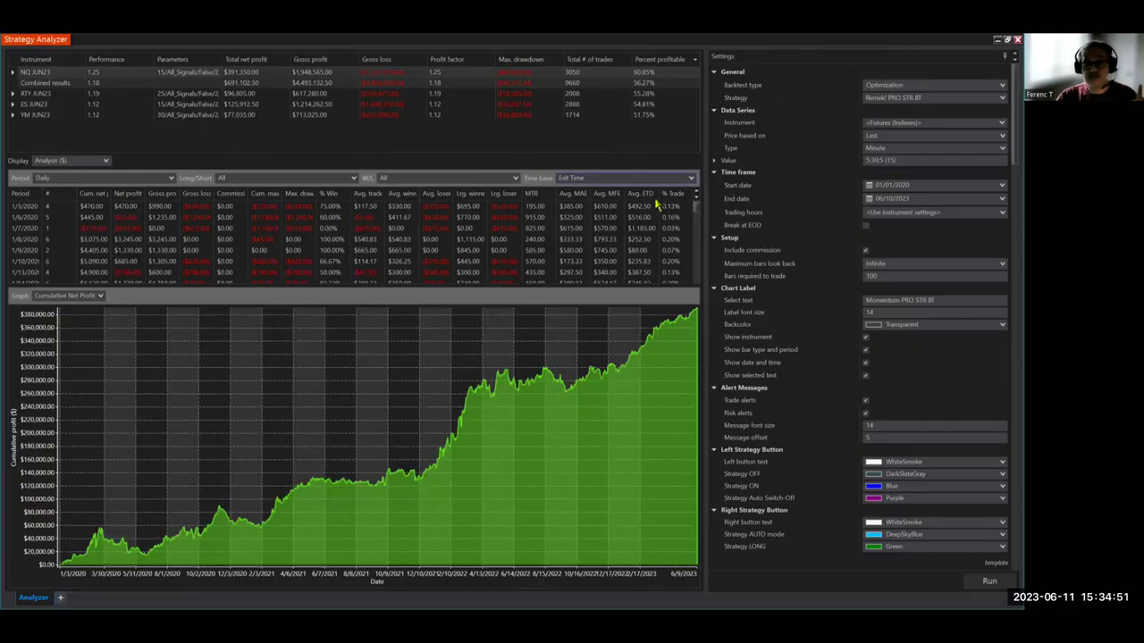
Review the strategy settings through the Optimize section, browse the Optimize on criteria and keep Max. profit factor
click(901, 161)
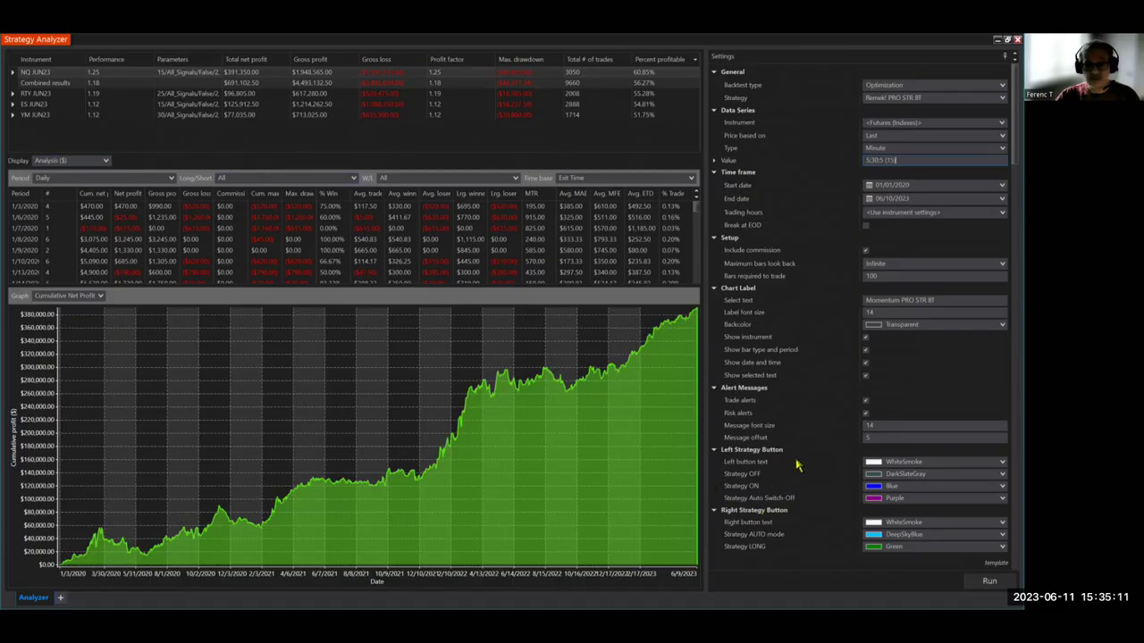
scroll(799, 465, down, 5)
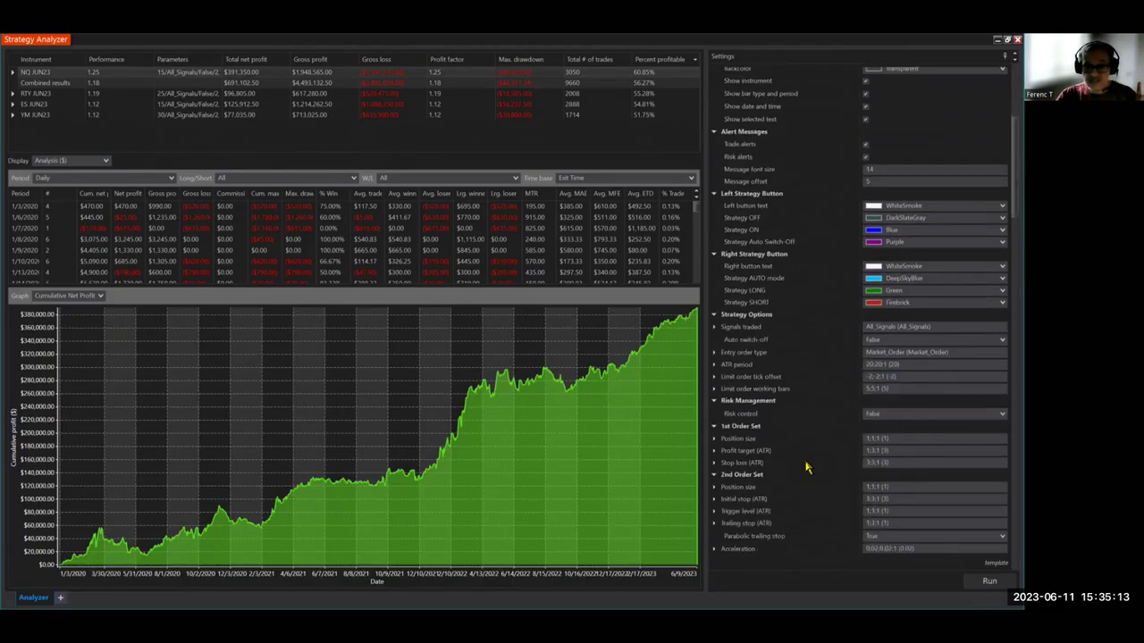
scroll(804, 465, down, 6)
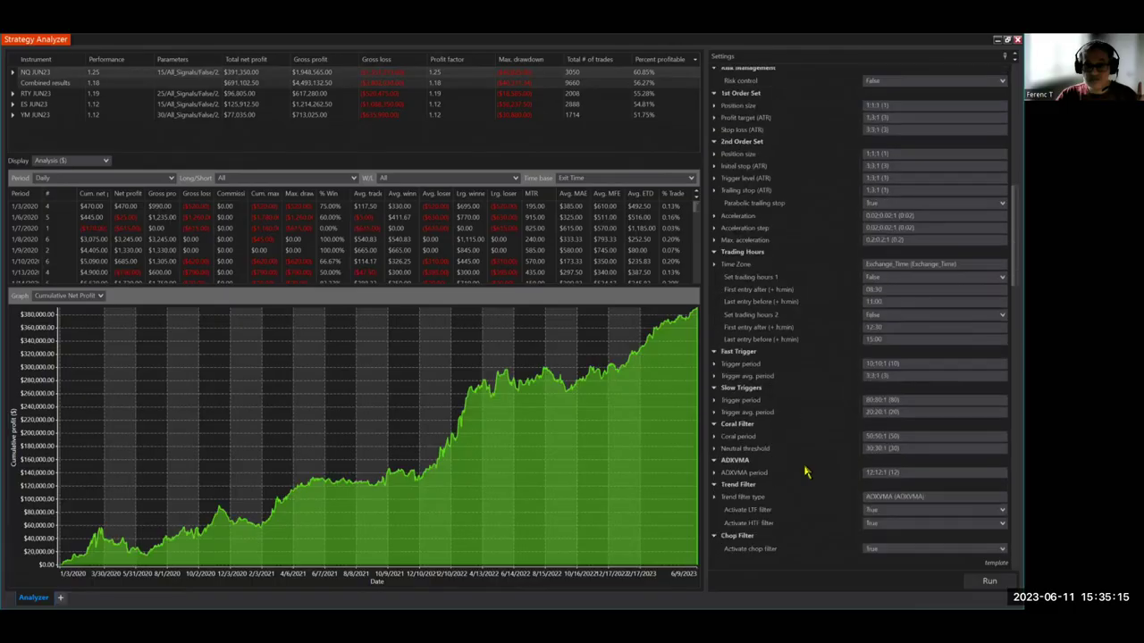
scroll(804, 472, down, 5)
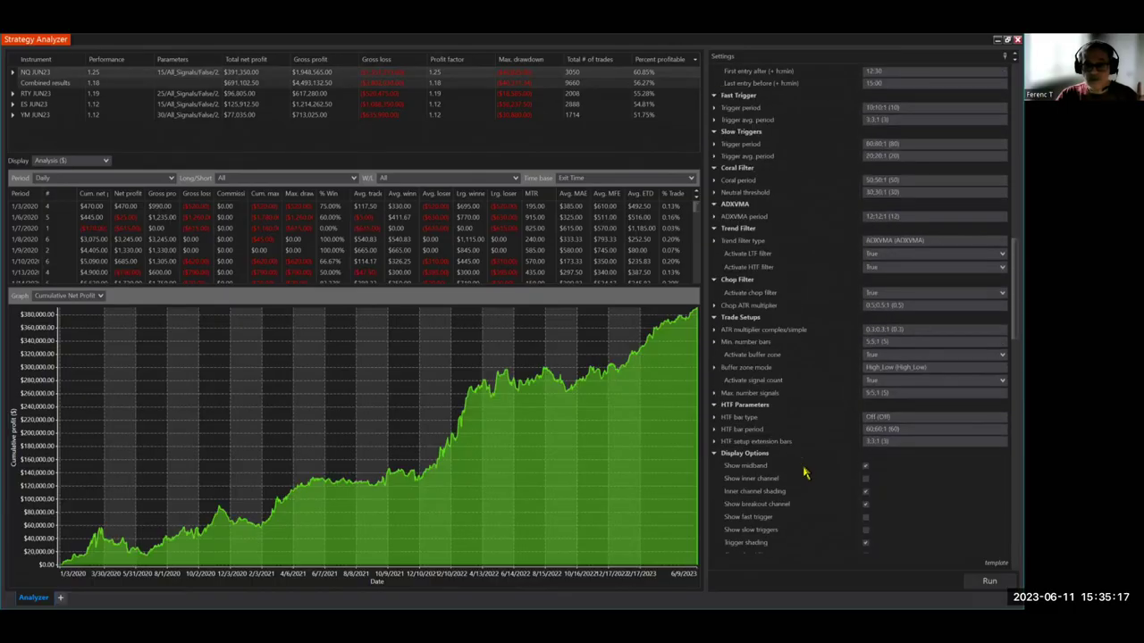
scroll(804, 471, down, 12)
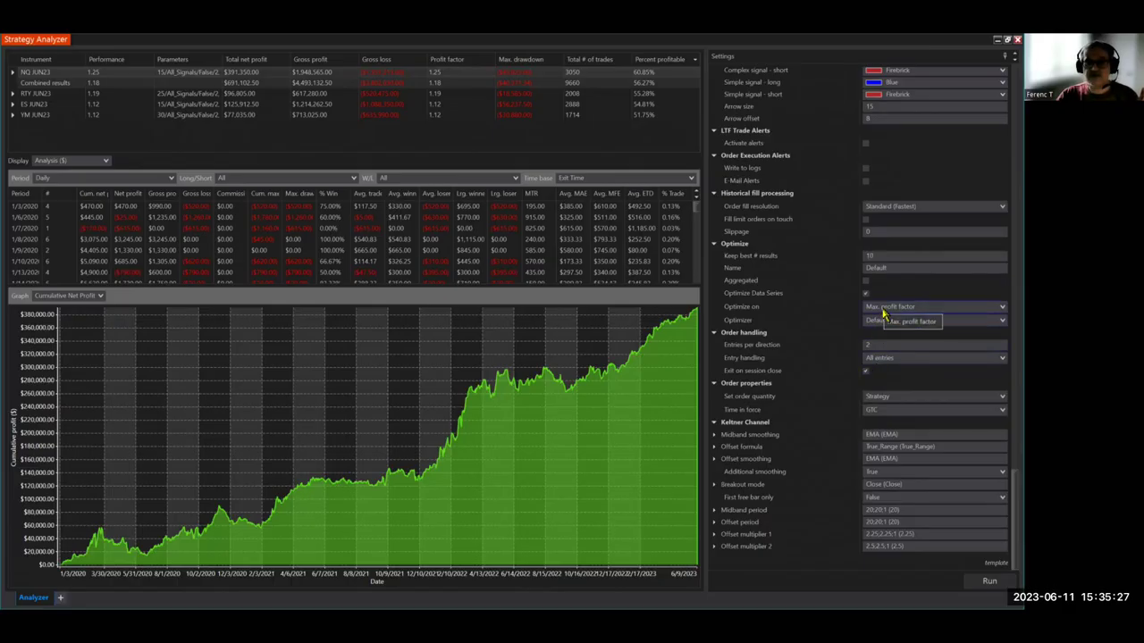
click(1000, 309)
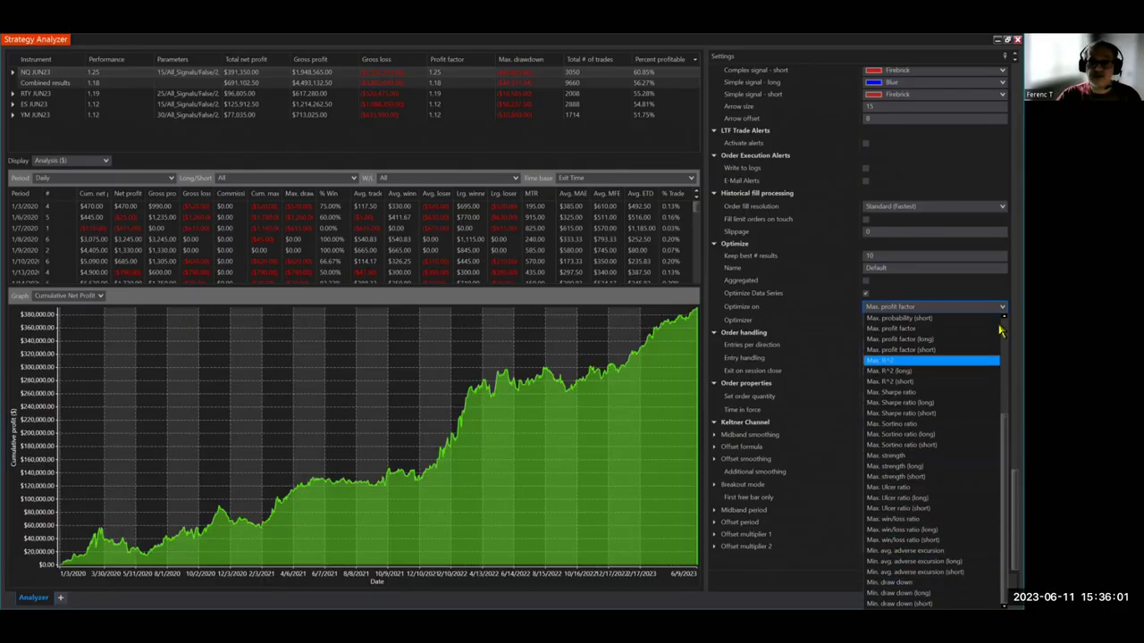
click(925, 331)
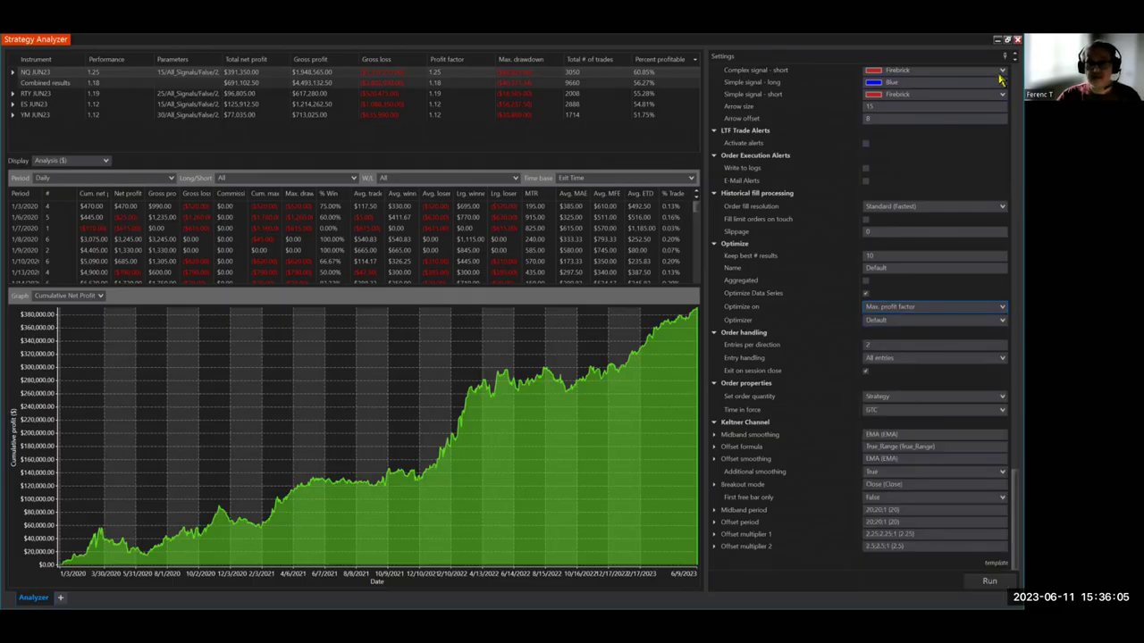
scroll(1000, 80, up, 15)
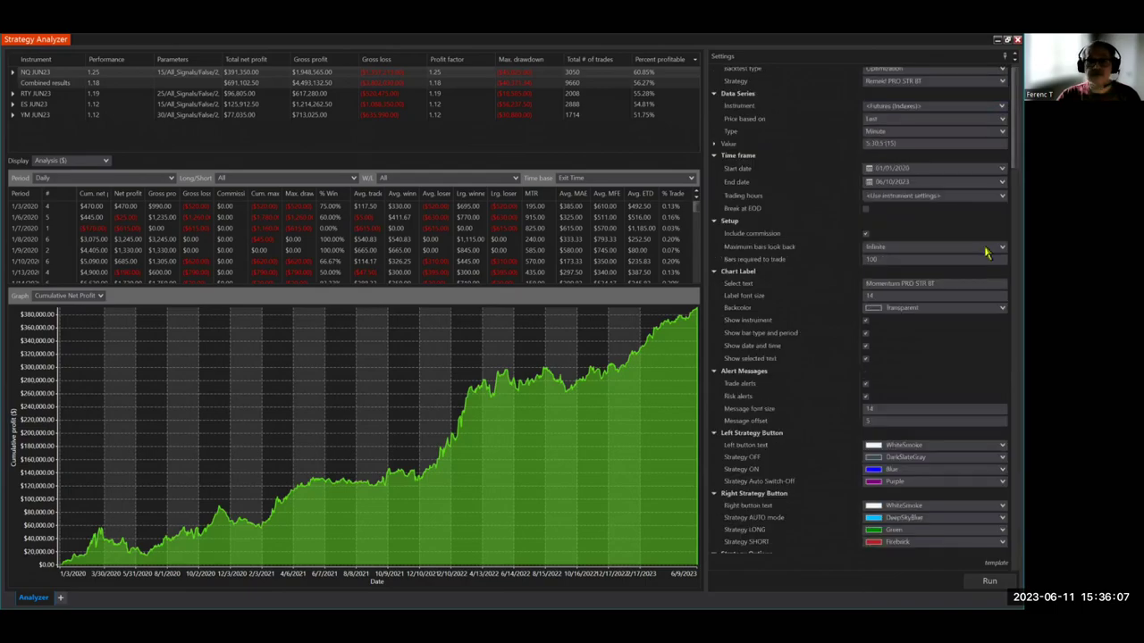
Examine the optimization ranges of the data series value and the ATR-based targets and stops in both order sets
click(903, 143)
click(903, 142)
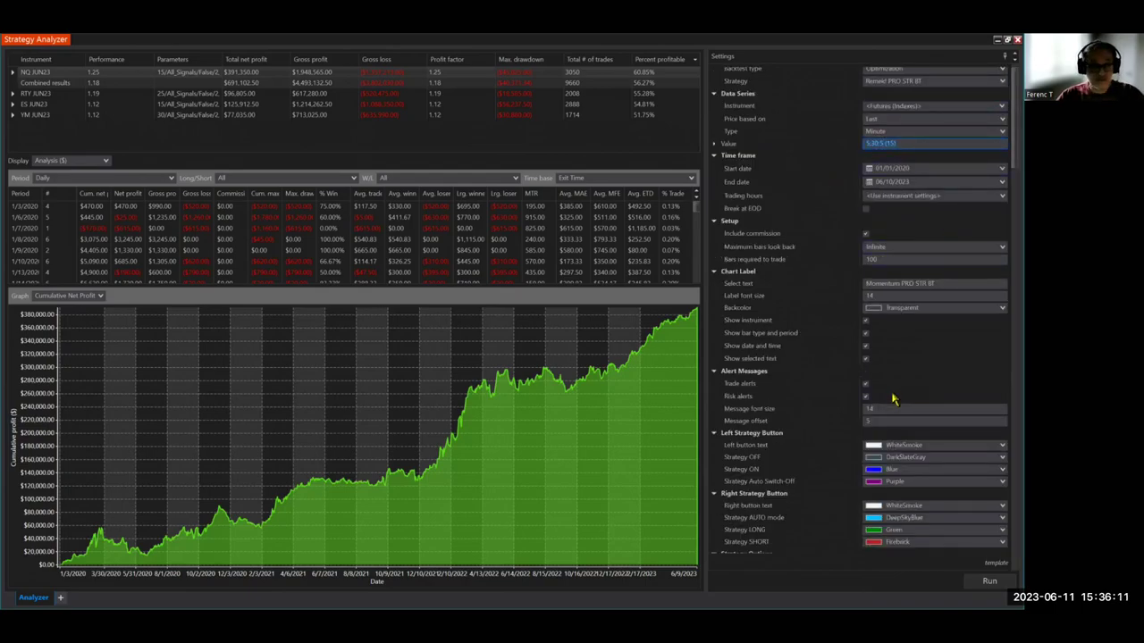
scroll(911, 394, down, 4)
scroll(911, 391, down, 4)
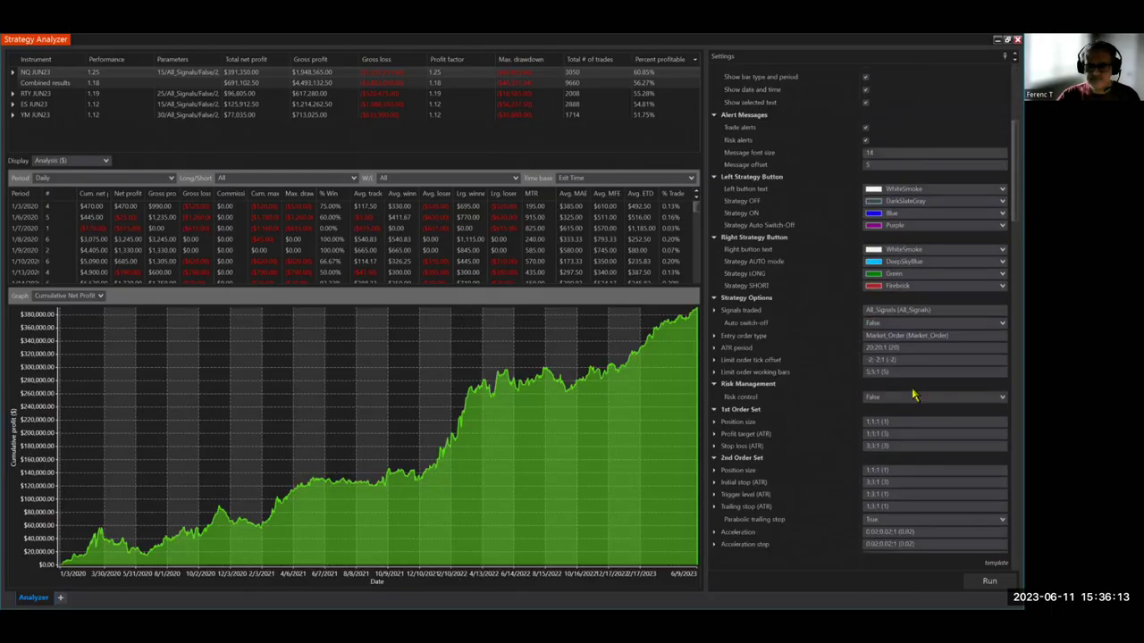
scroll(899, 306, down, 5)
click(844, 281)
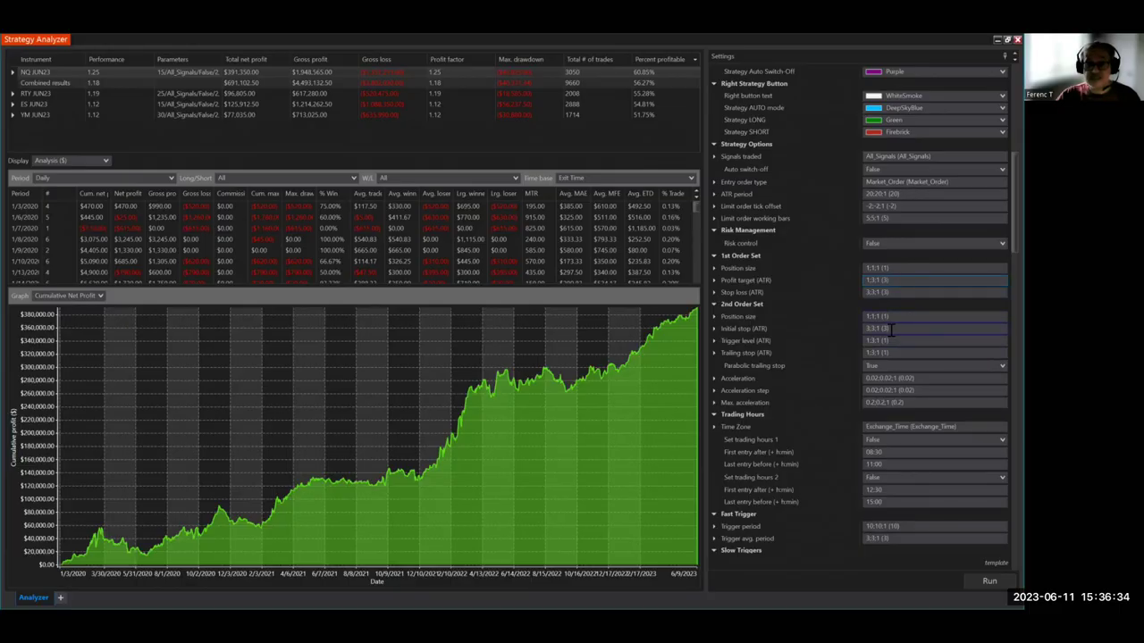
drag(891, 340, 880, 340)
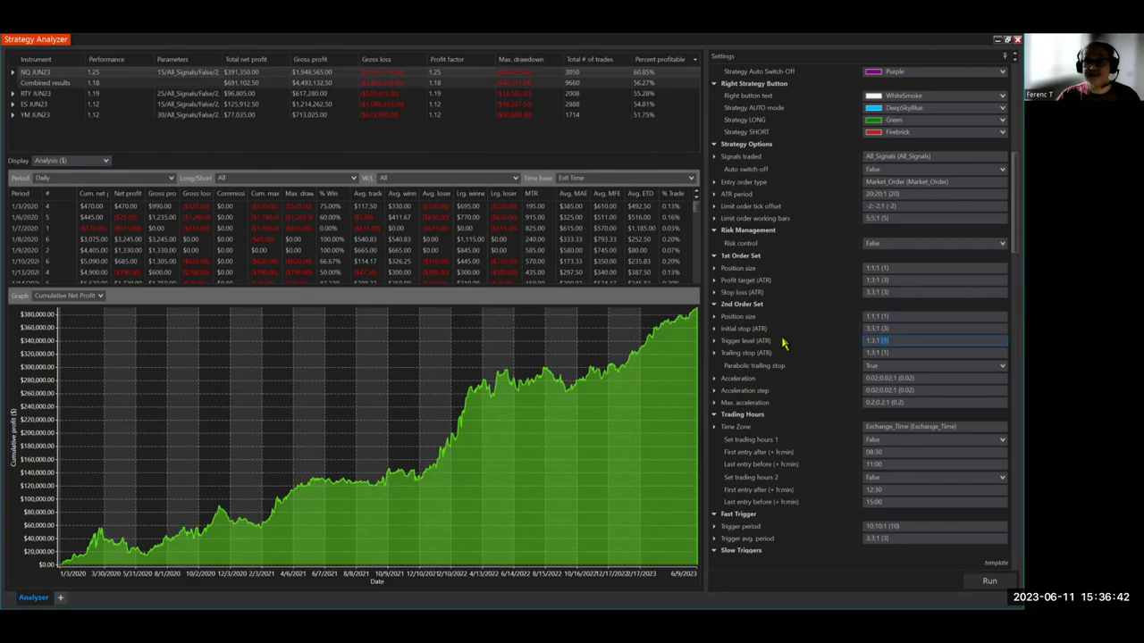
click(885, 353)
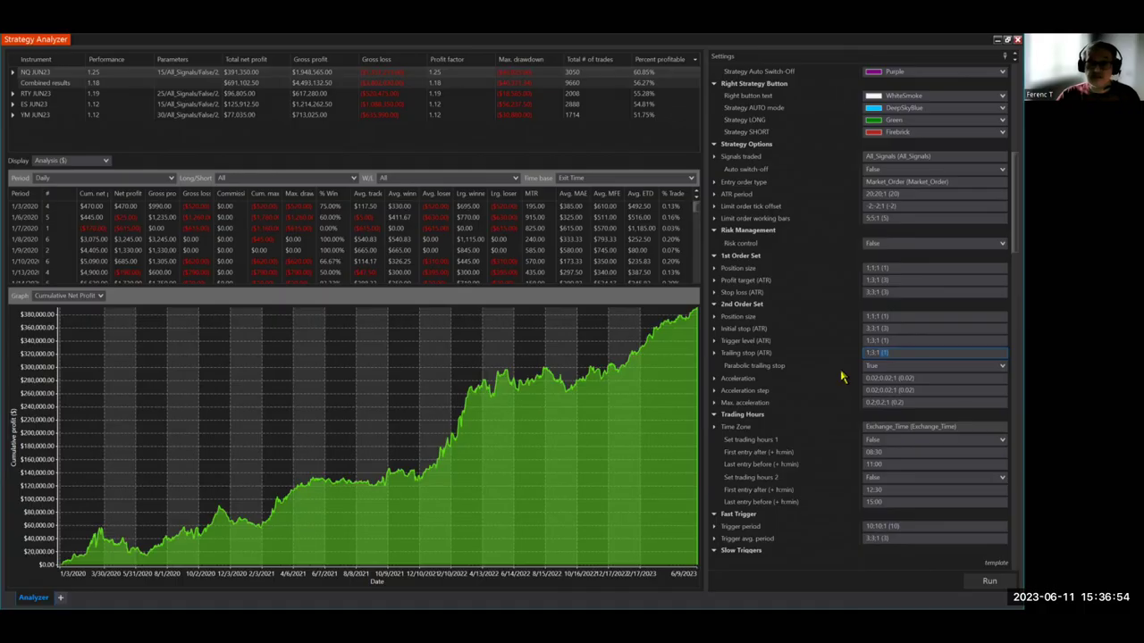
Review the remaining strategy settings, from trading hours, triggers and filters to the display options, Optimize and Keltner Channel parameters
scroll(844, 378, down, 5)
scroll(845, 378, down, 4)
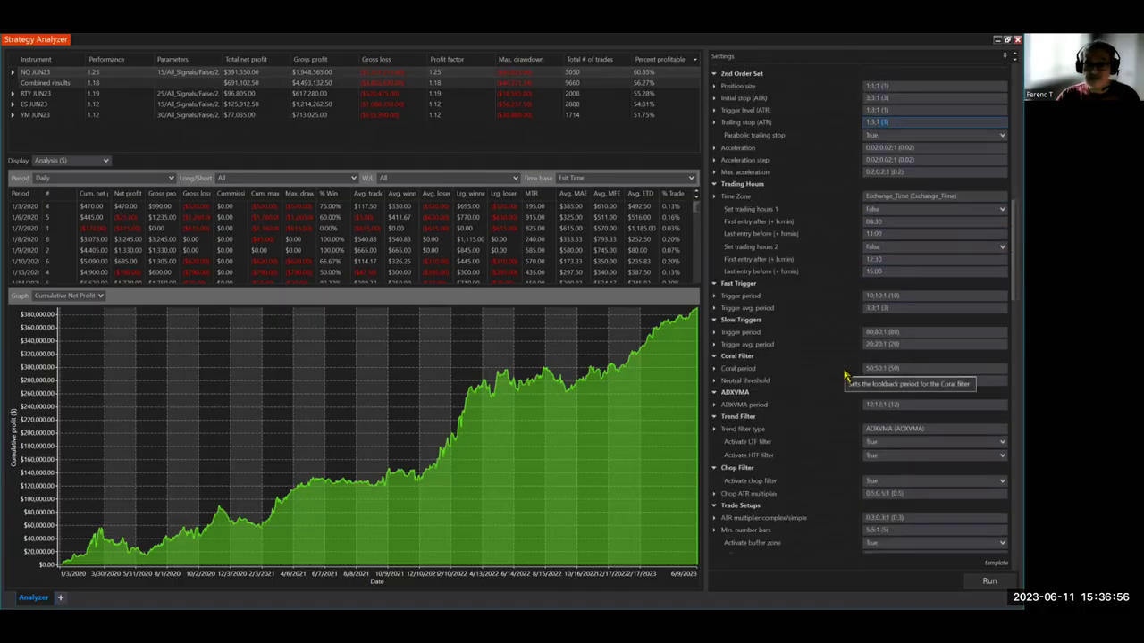
scroll(845, 373, down, 6)
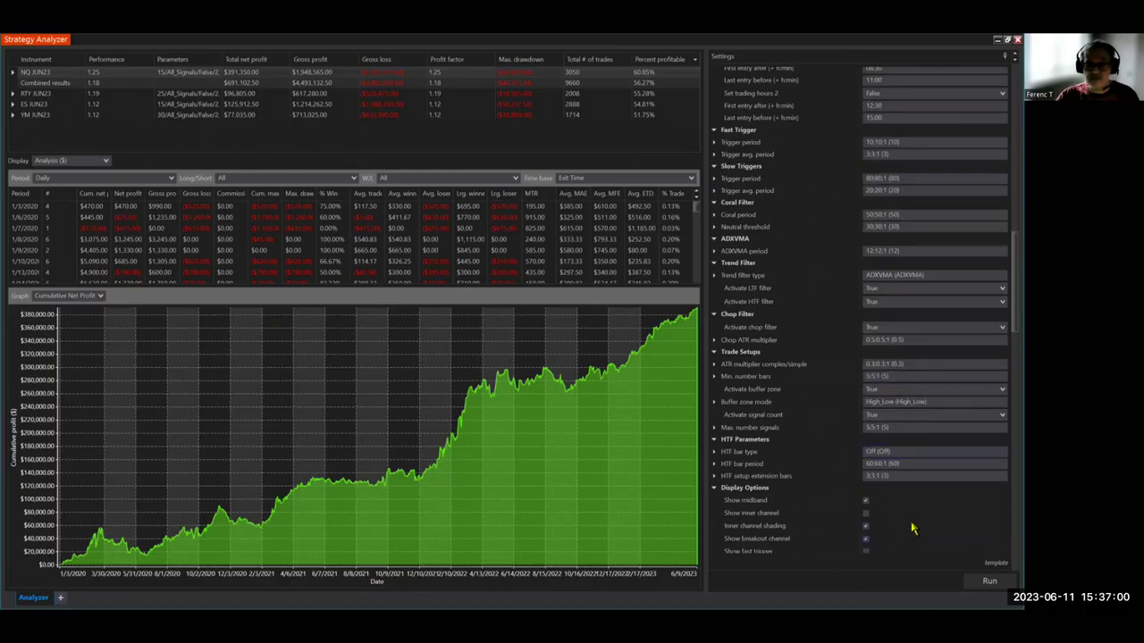
scroll(910, 531, down, 5)
scroll(911, 527, down, 4)
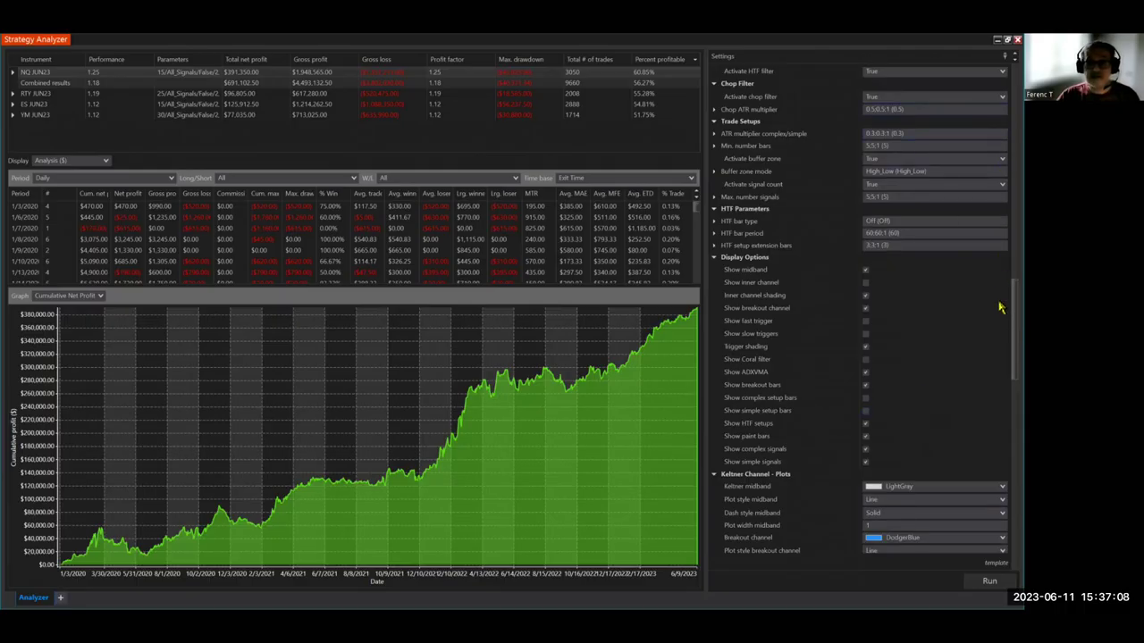
scroll(999, 301, up, 10)
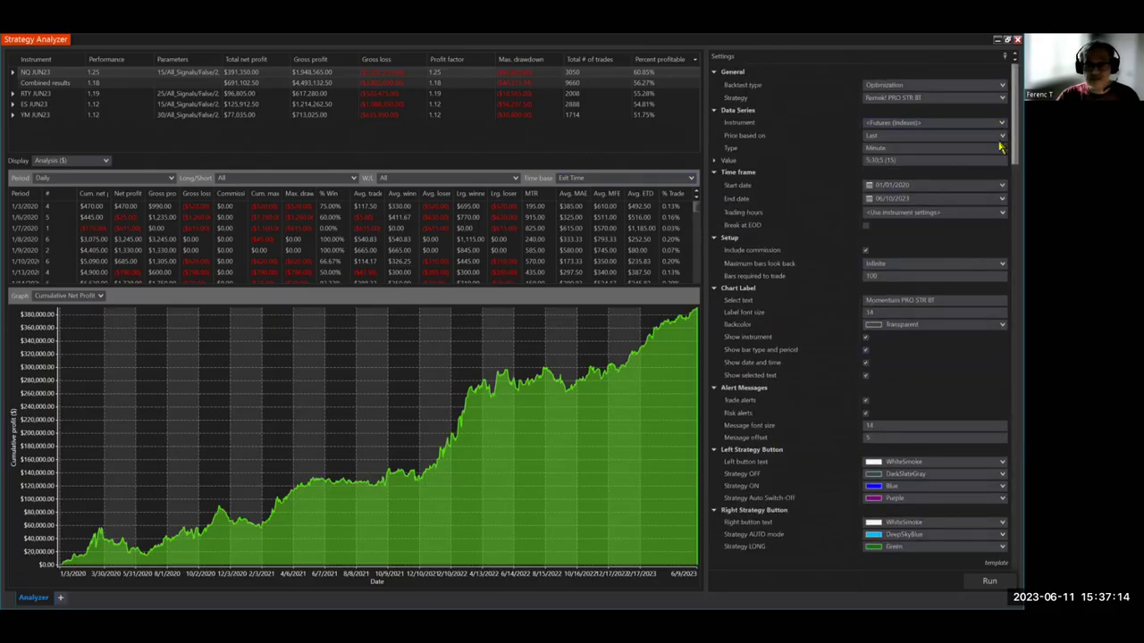
scroll(1000, 152, down, 15)
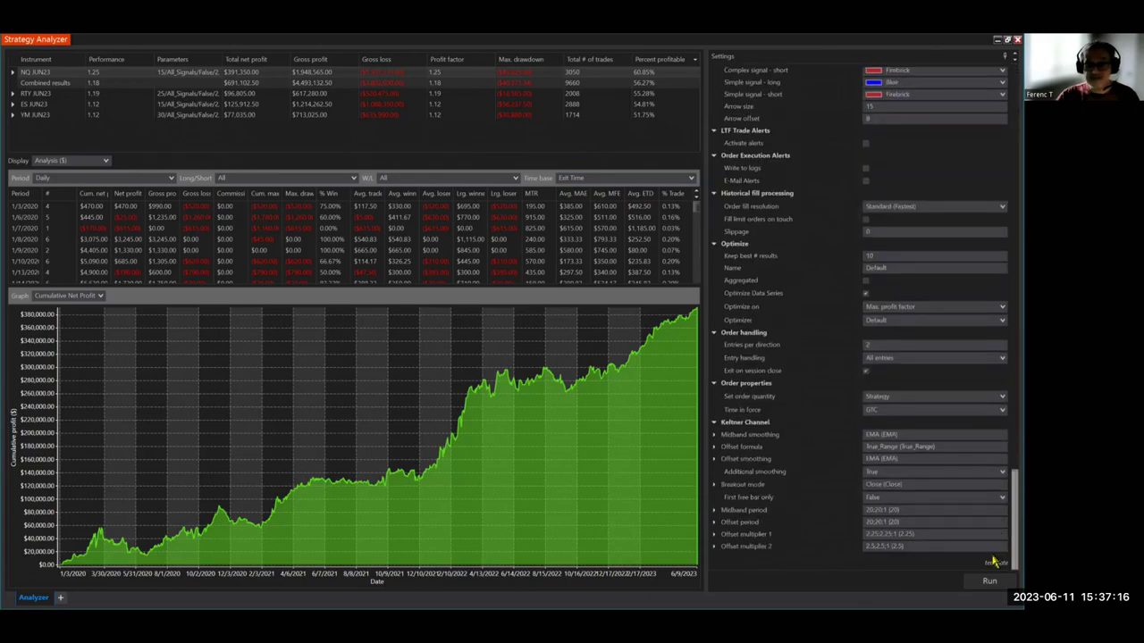